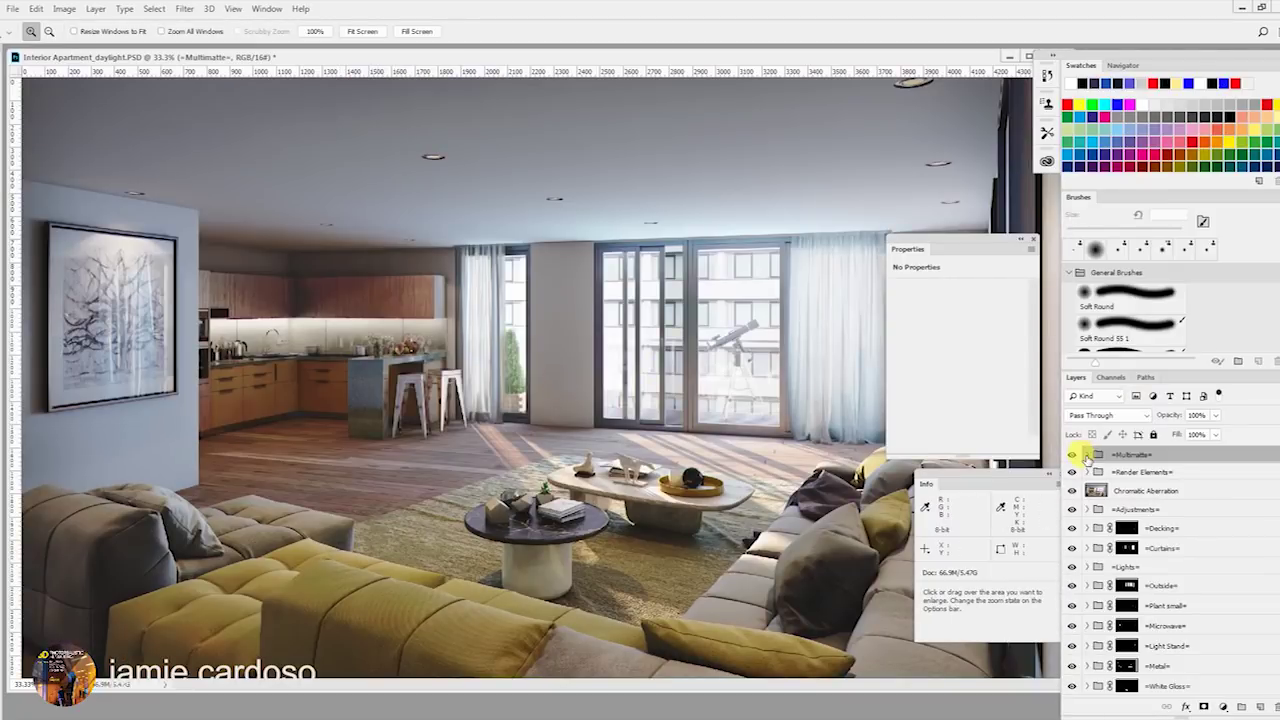
- Reveal the contents of the =Multimatte= layer group and inspect the VRayWireColor pass around the coffee tables and kitchen up close
click(1087, 455)
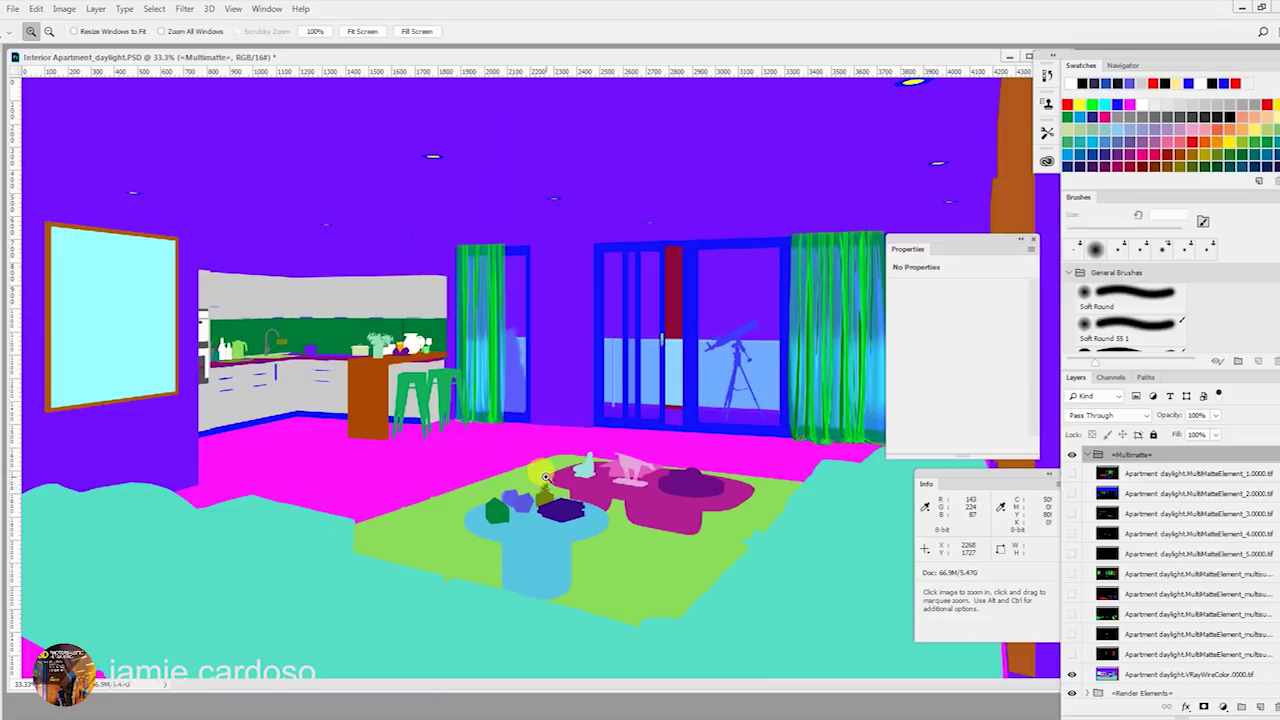
click(478, 538)
click(500, 542)
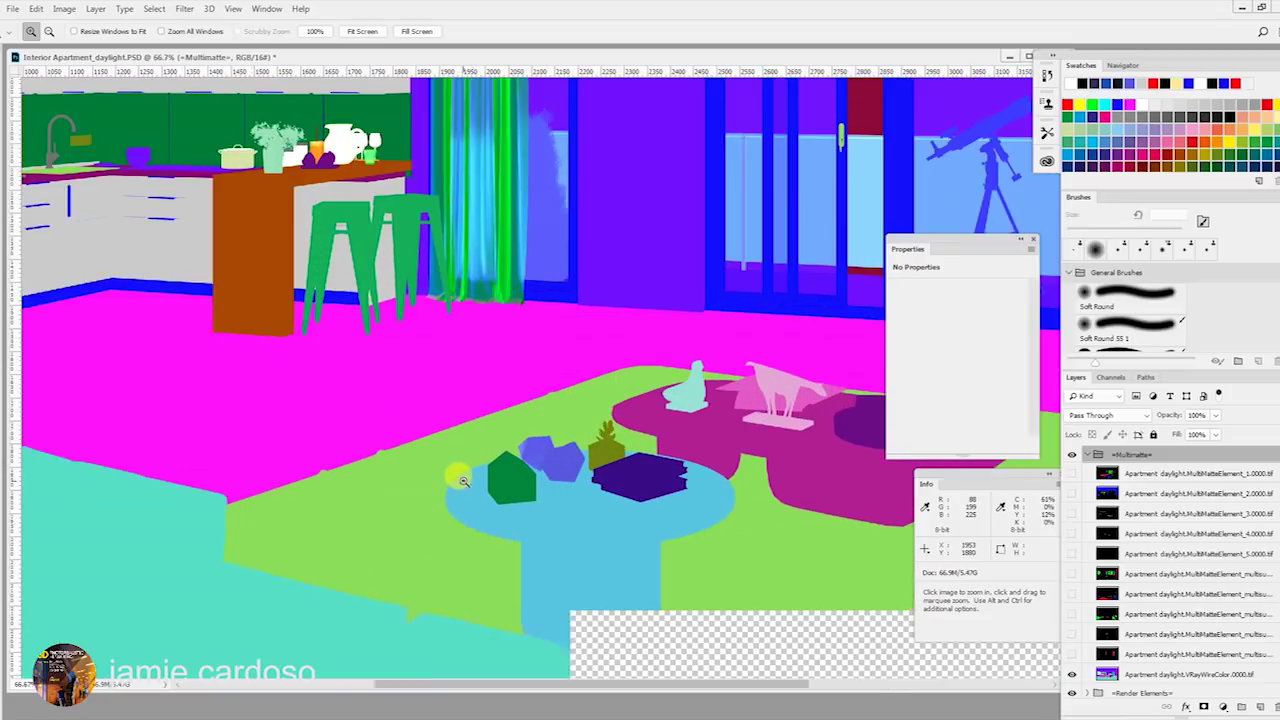
alt+click(505, 543)
click(285, 346)
alt+click(487, 419)
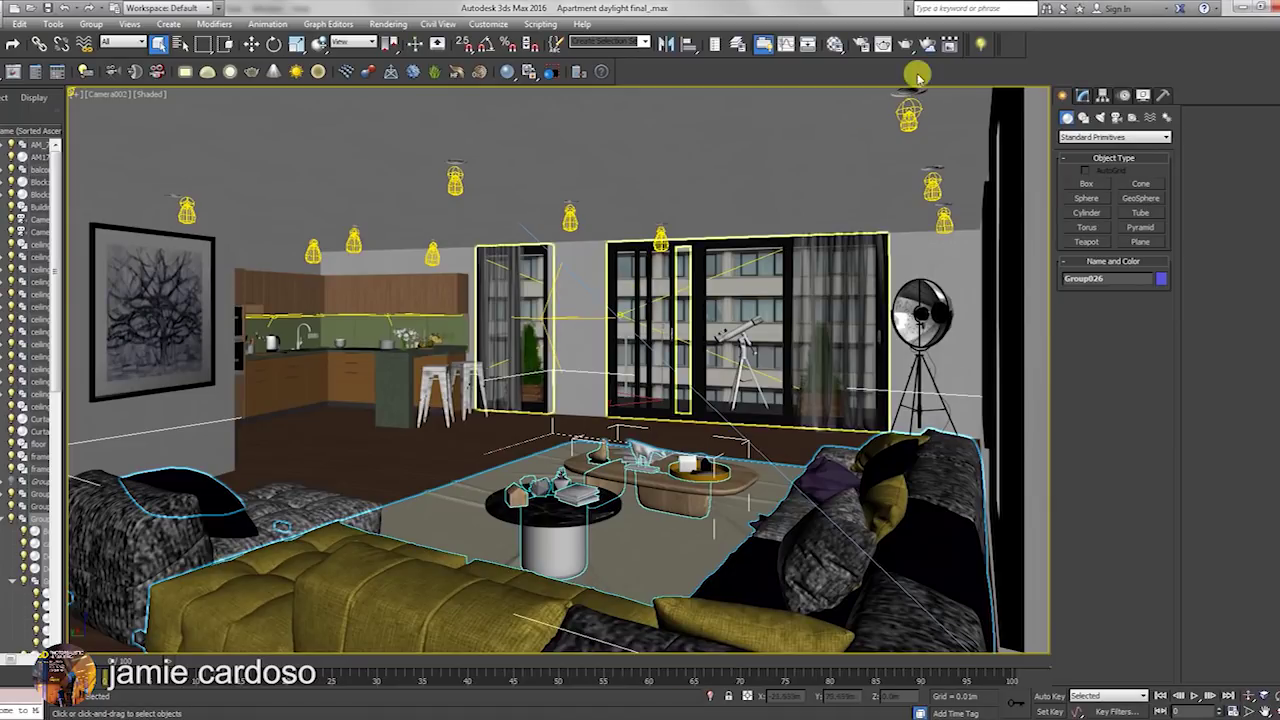
- Switch to 3ds Max and add the VRayWireColor render element in the V-Ray Render Setup
click(863, 46)
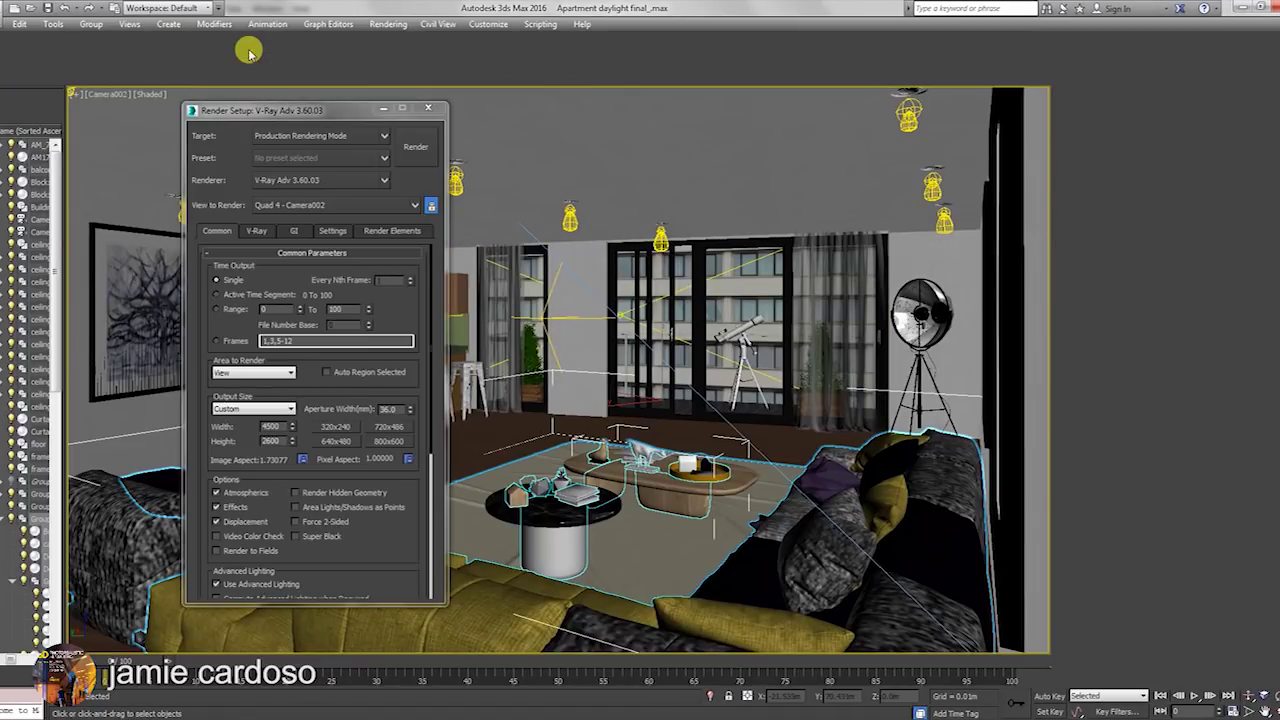
drag(289, 119, 881, 81)
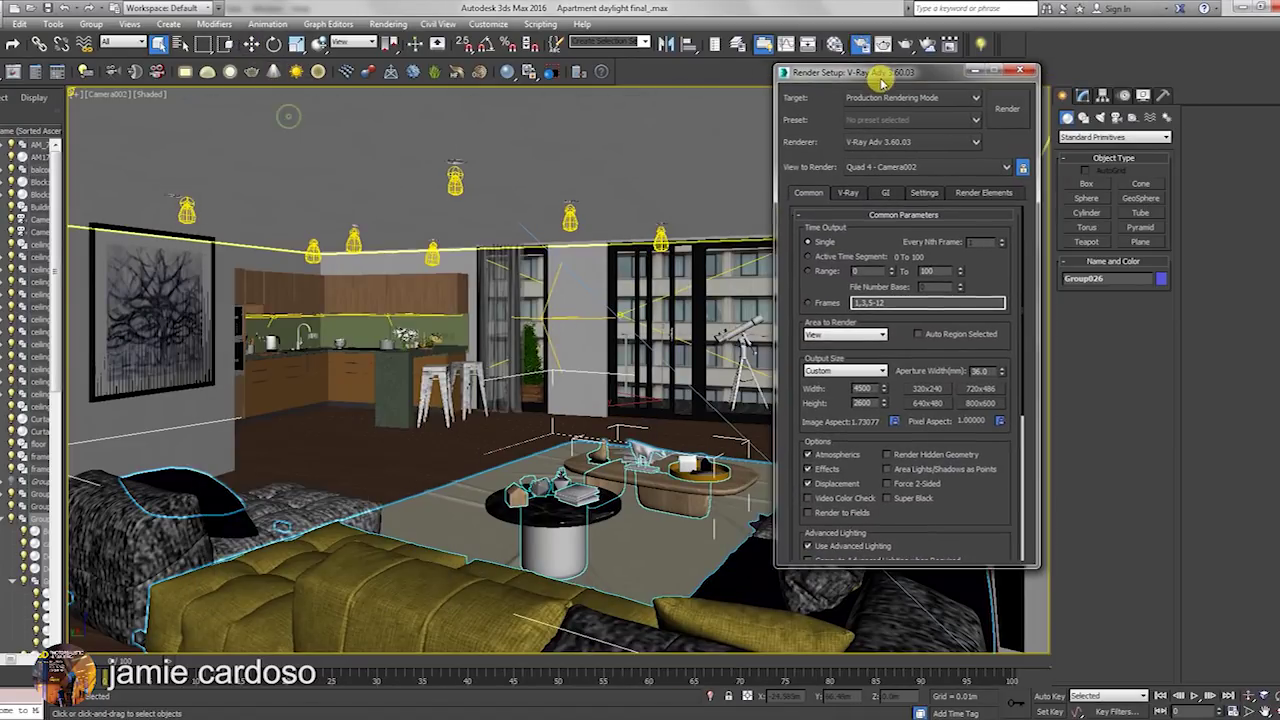
click(976, 191)
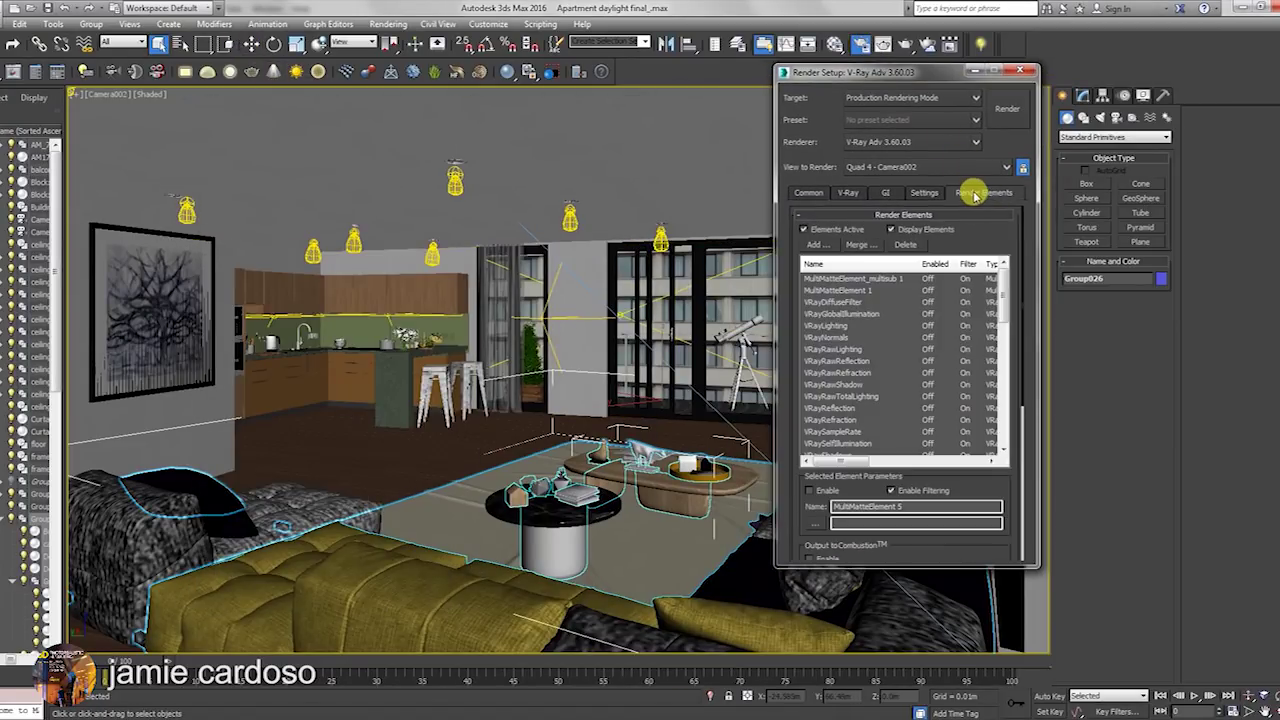
click(816, 243)
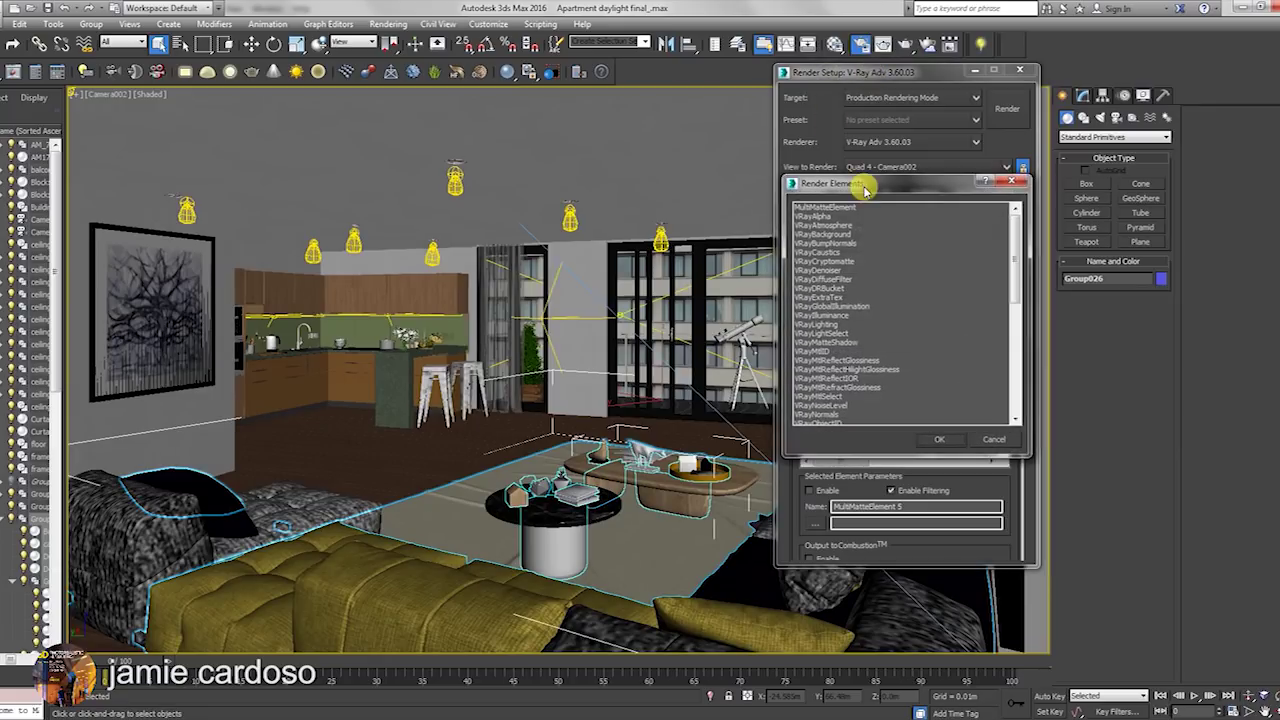
drag(886, 182, 610, 166)
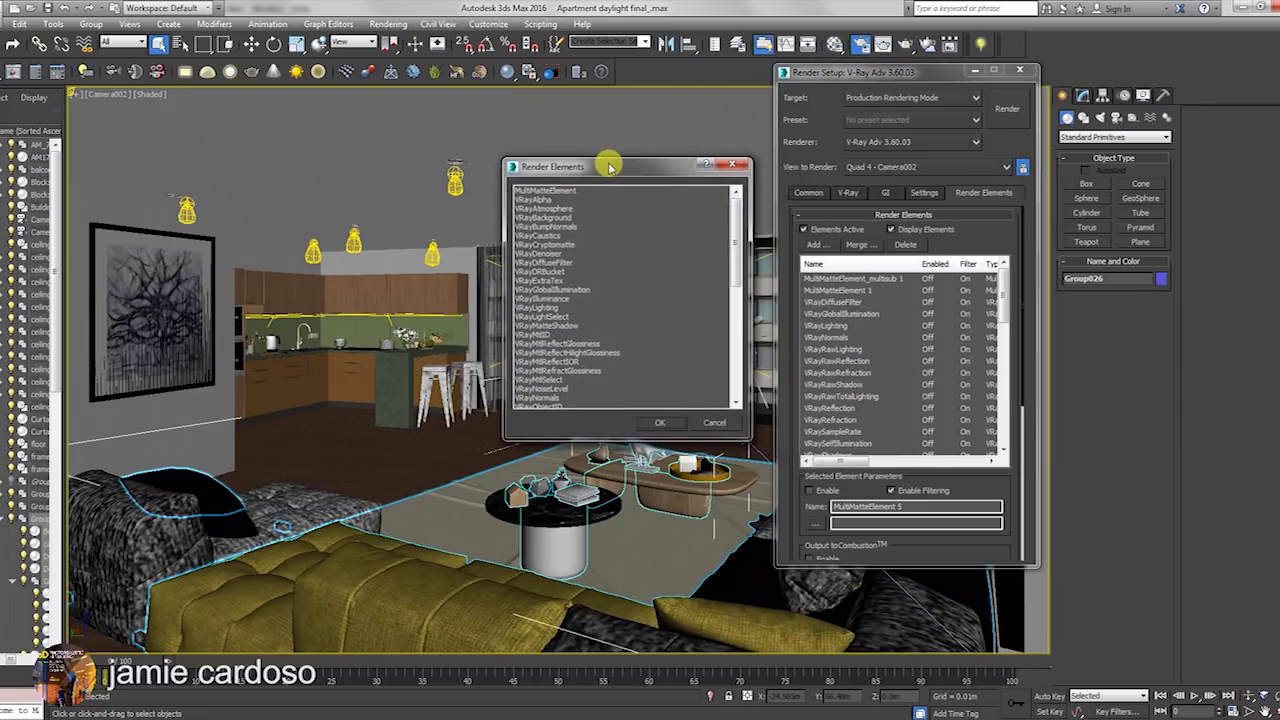
drag(752, 214, 751, 363)
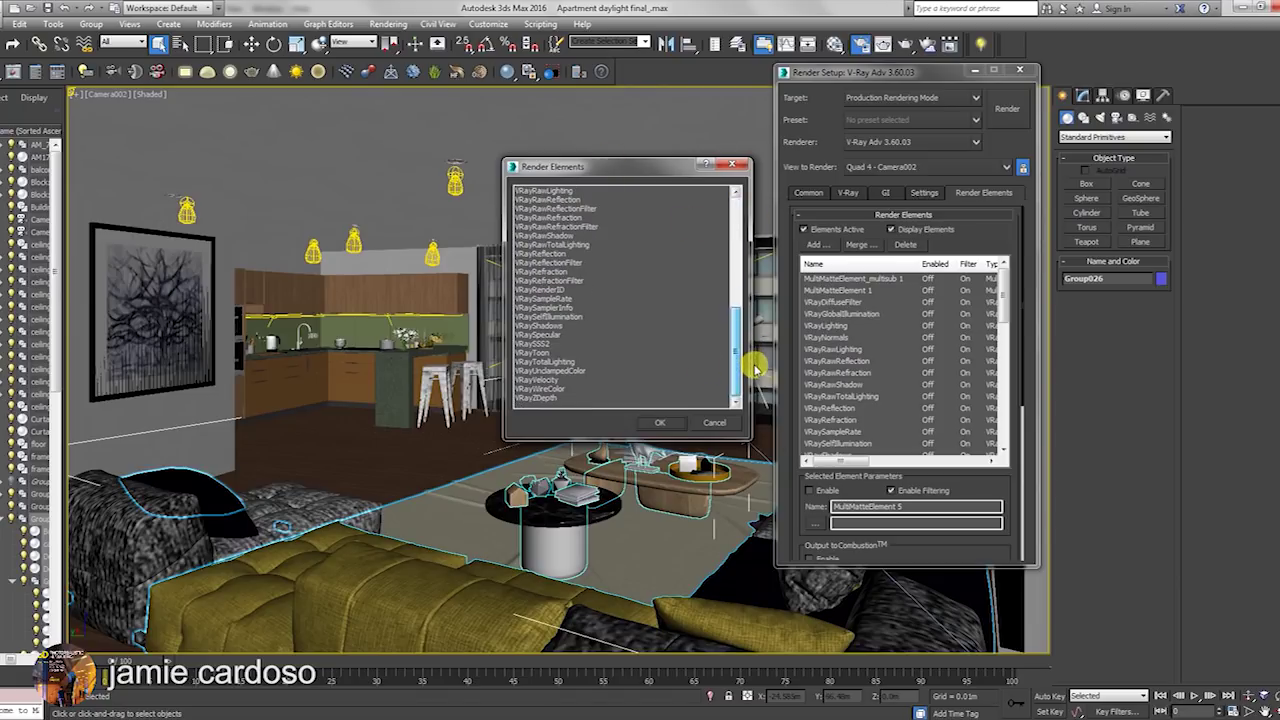
click(565, 389)
click(652, 425)
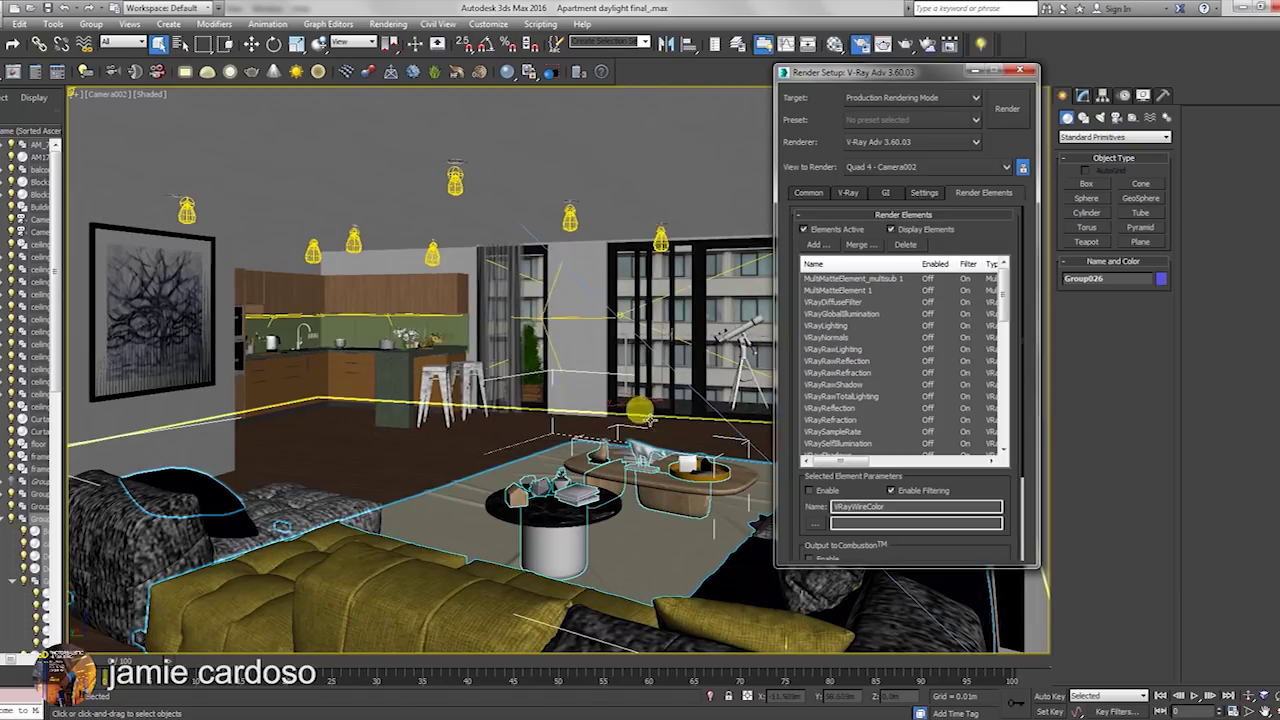
- Display the Camera002 viewport as shaded with Edged Faces and minimize the Render Setup window
click(145, 93)
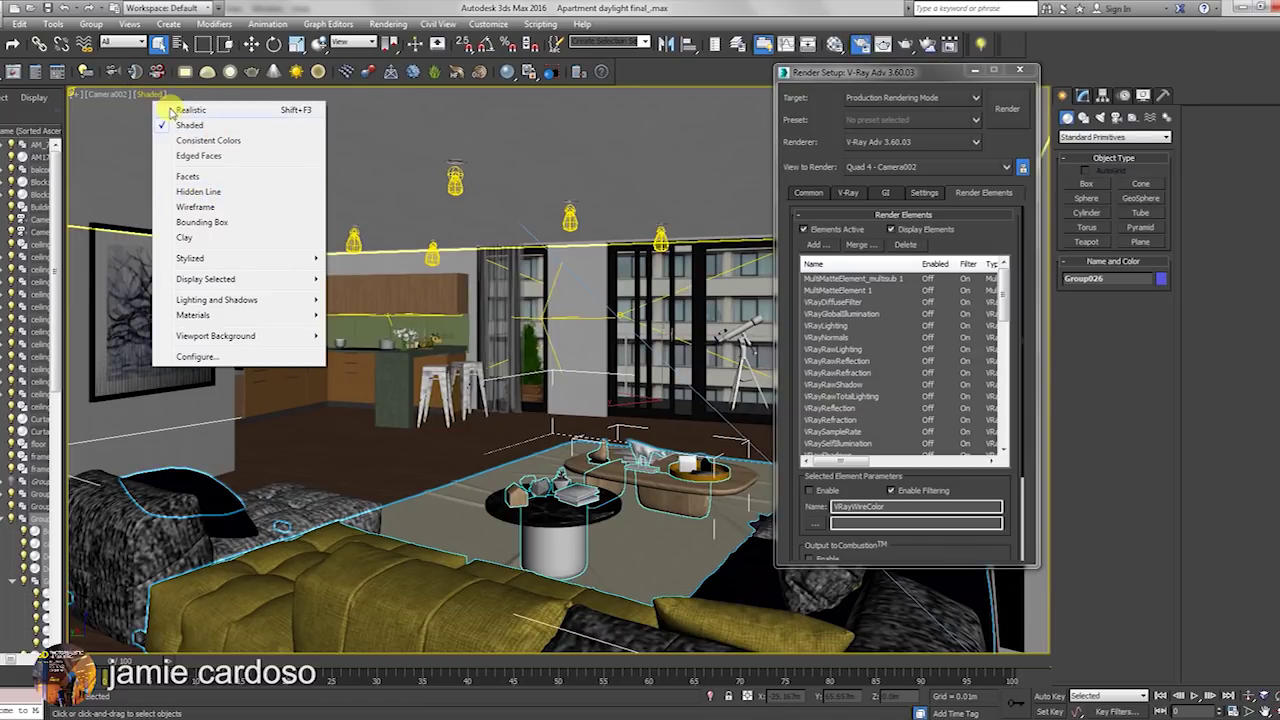
click(205, 158)
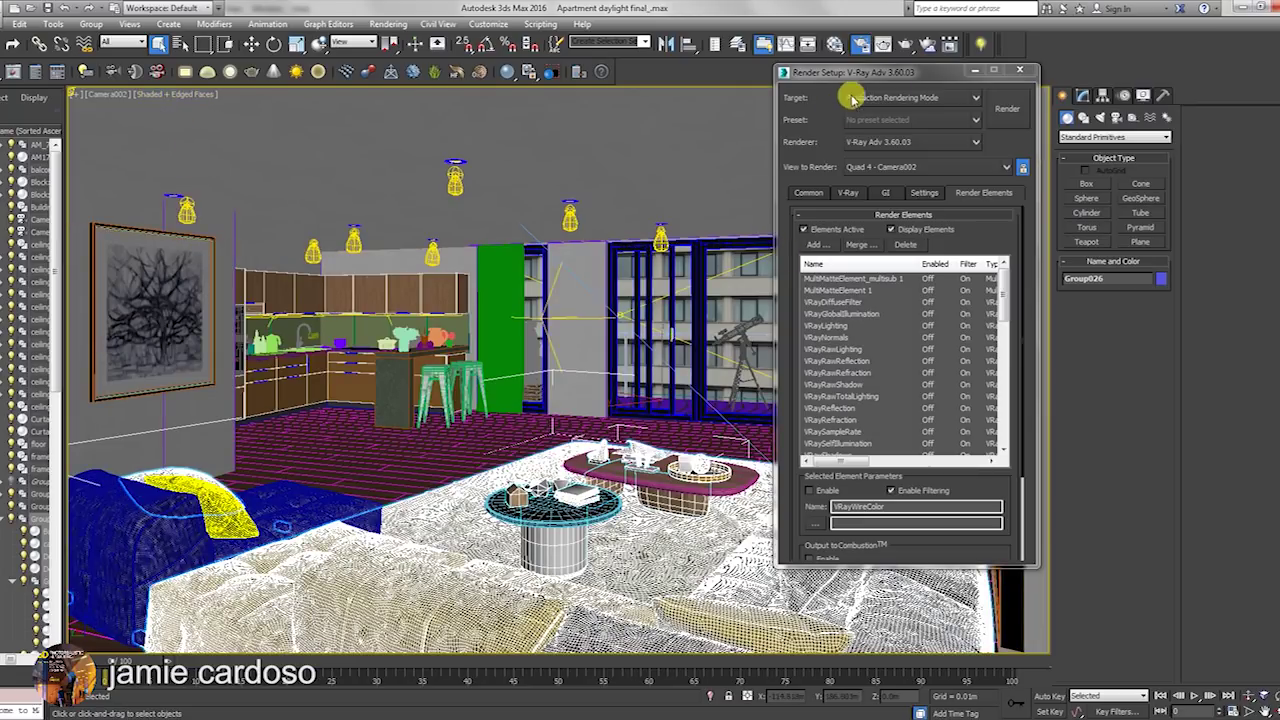
click(971, 74)
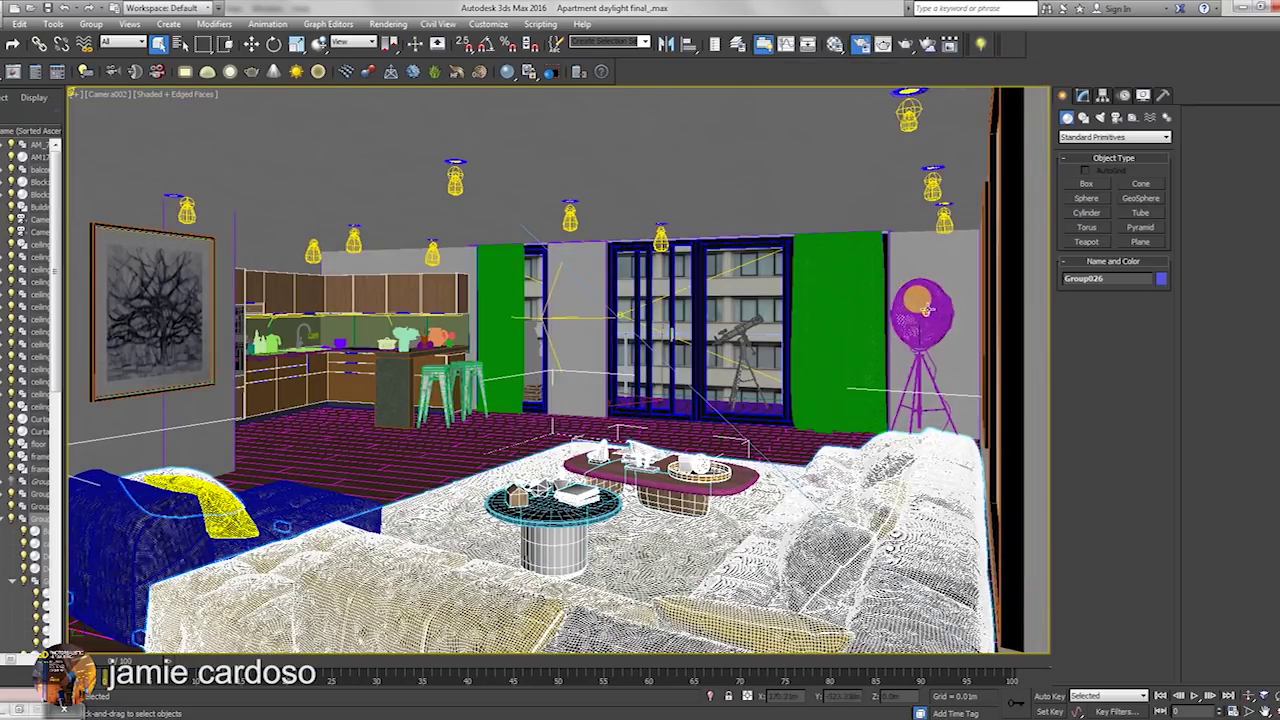
- Select the floor lamp, undo that selection, and view the Object Color palette of the dark blue sofa before closing it
click(927, 294)
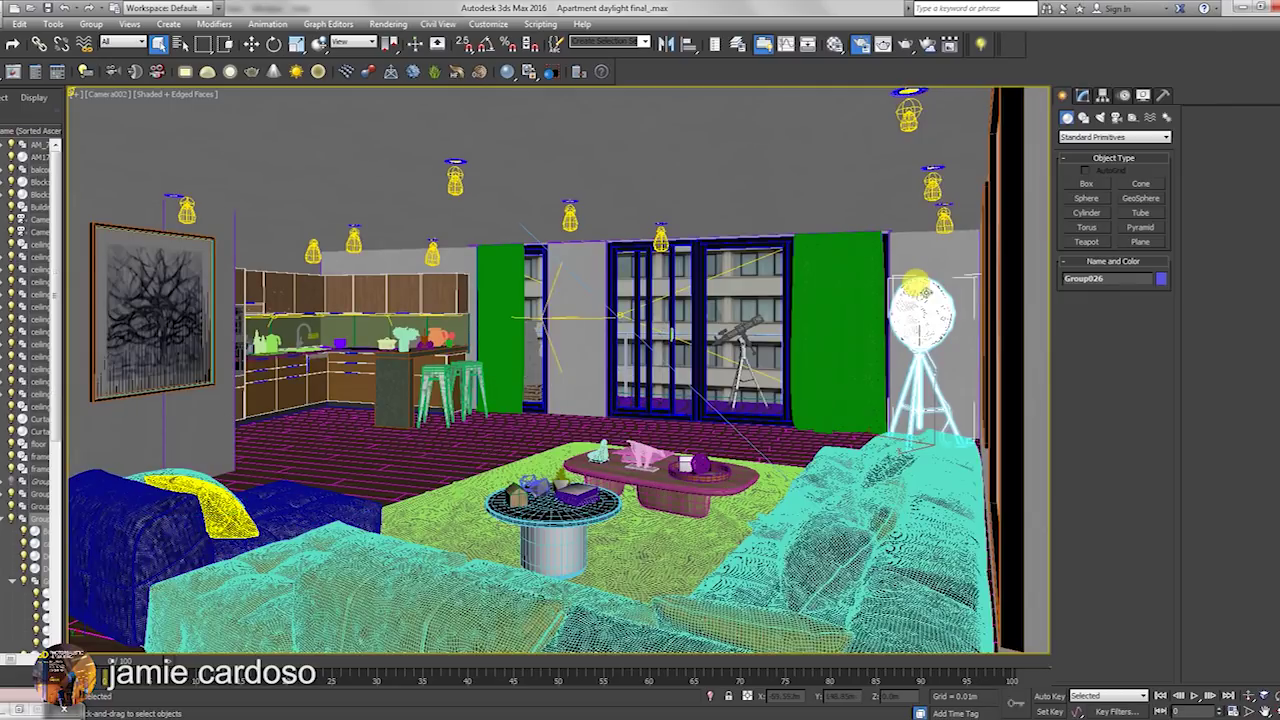
key(ctrl+z)
click(1160, 278)
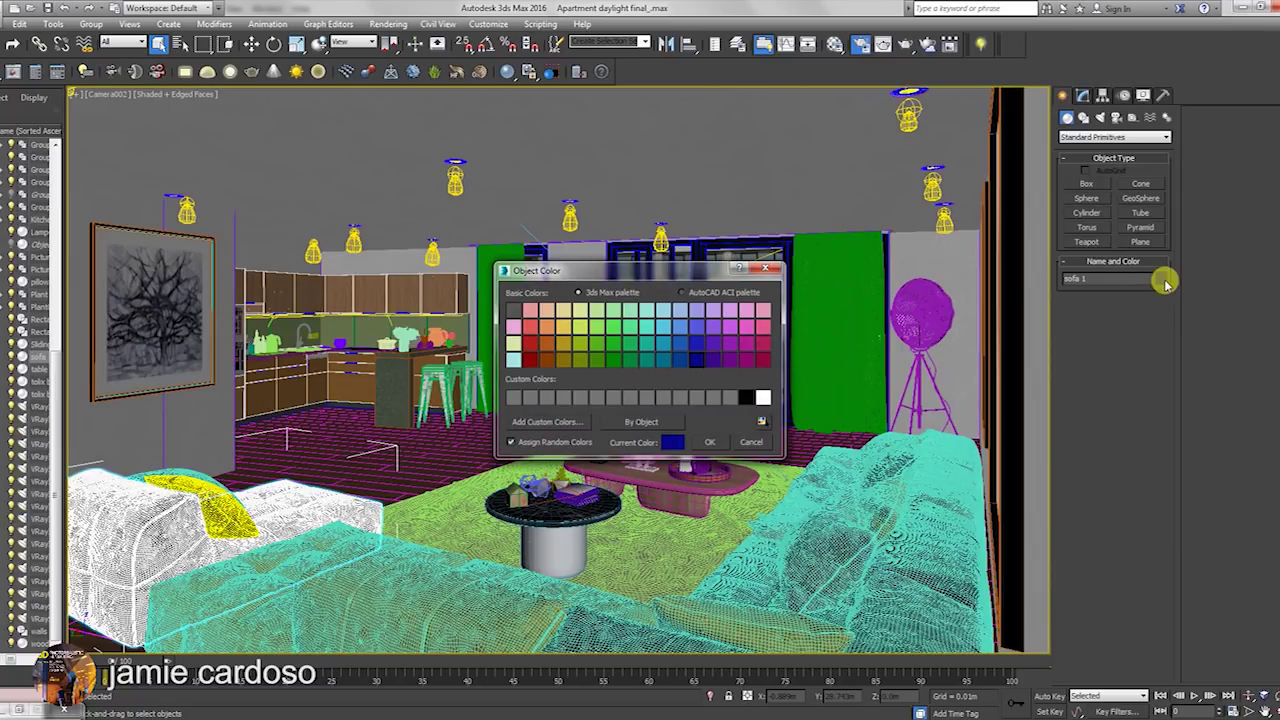
drag(676, 271, 783, 212)
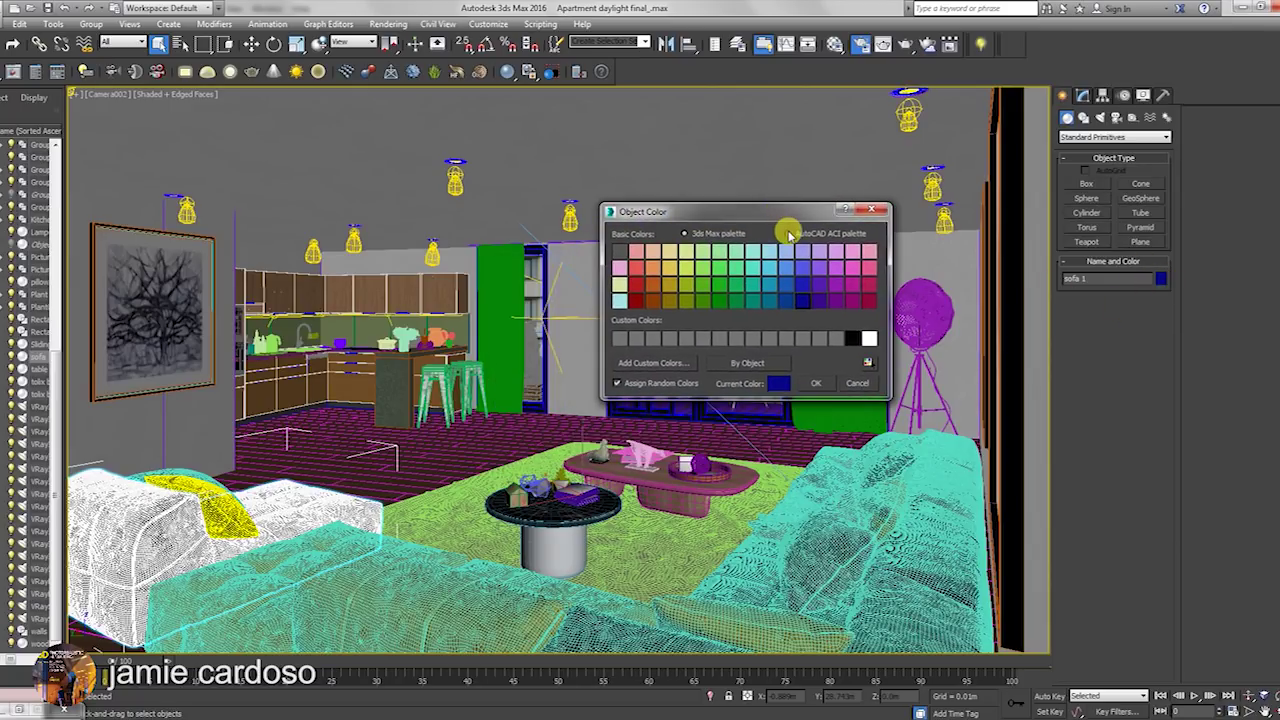
click(872, 209)
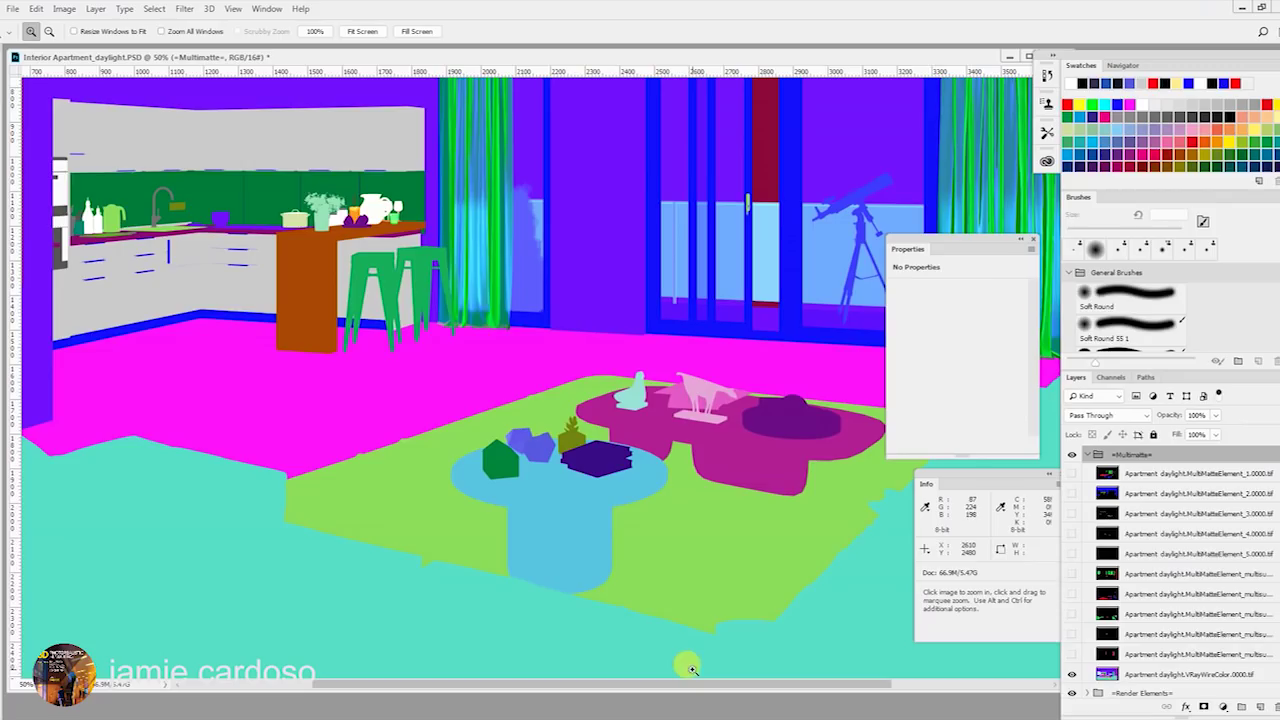
- Switch to Photoshop and use Color Range to select the framed picture's light cyan area in the wire color pass
alt+click(547, 256)
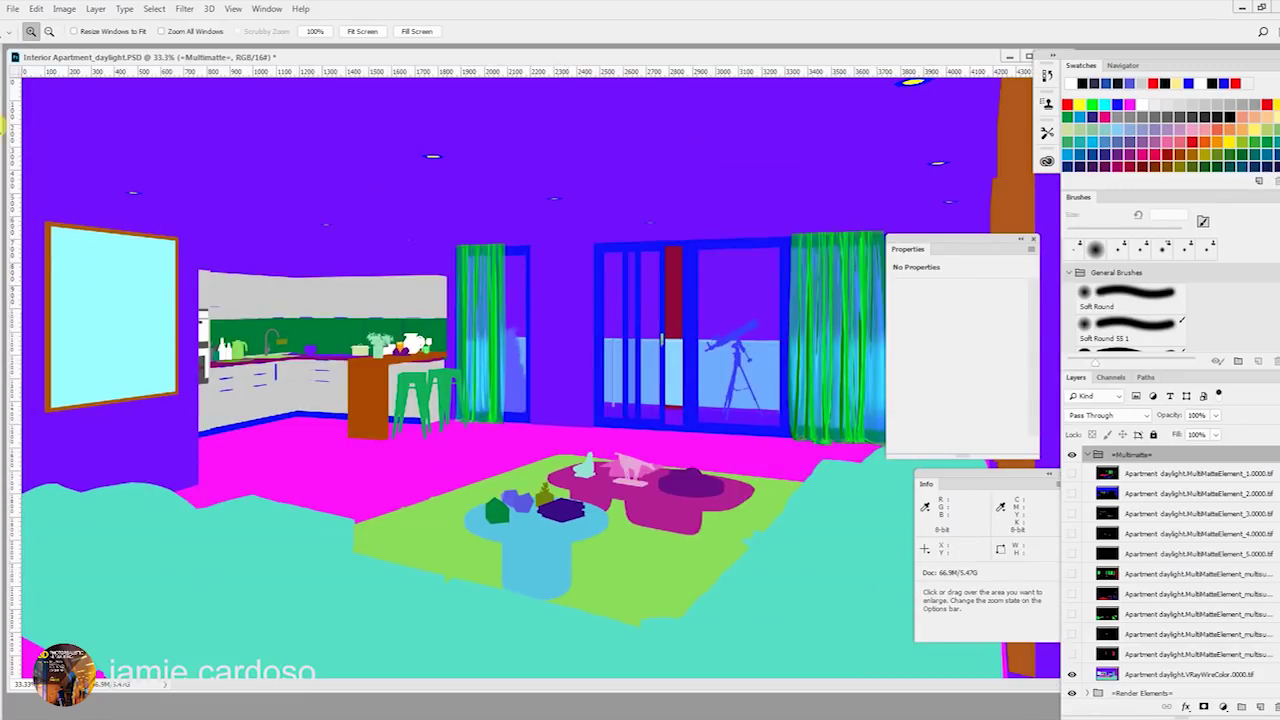
click(152, 9)
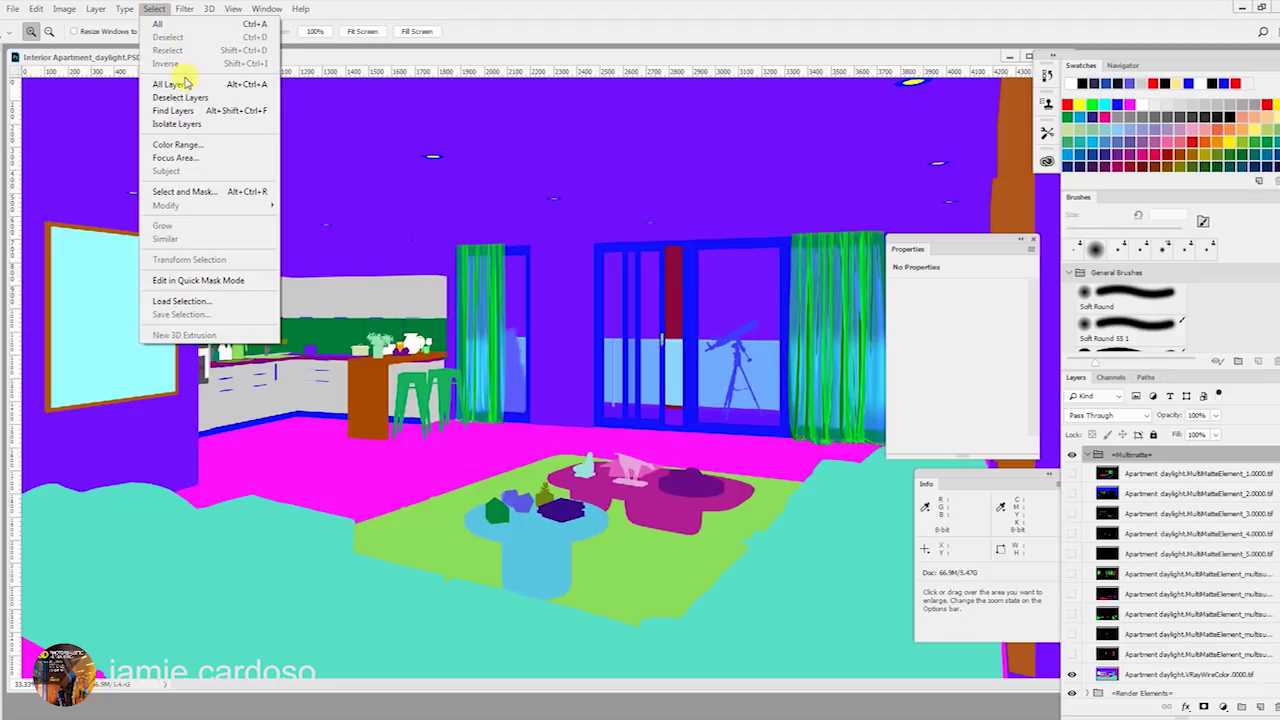
click(185, 145)
click(742, 159)
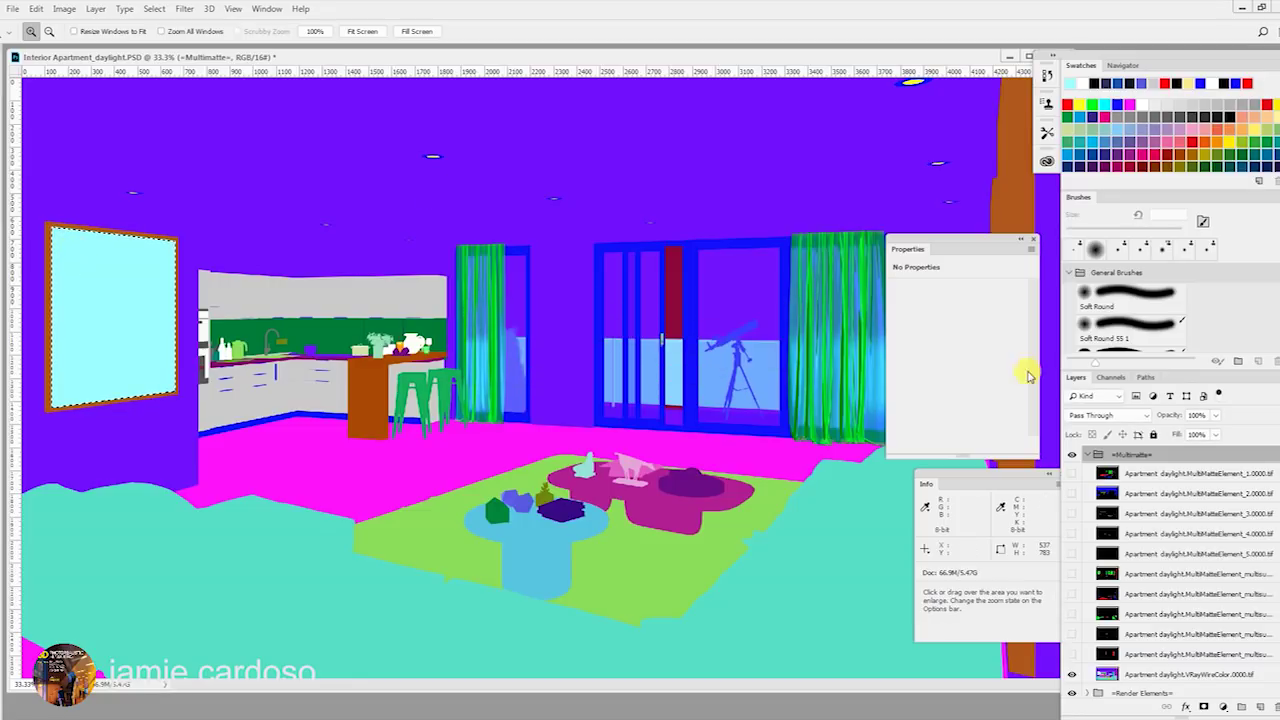
- Create a new layer group above =Multimatte= and try an adjustment layer on the selected picture area
key(ctrl+g)
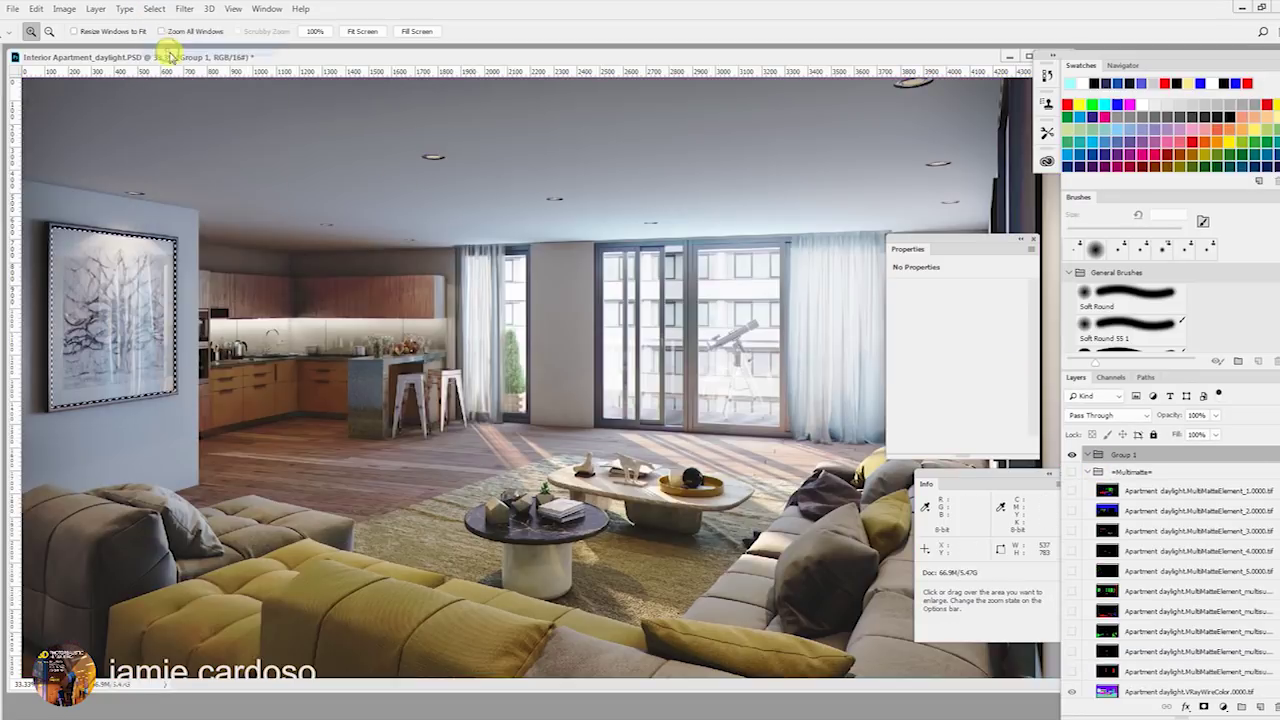
click(1222, 706)
click(1215, 514)
drag(966, 388, 978, 388)
click(122, 233)
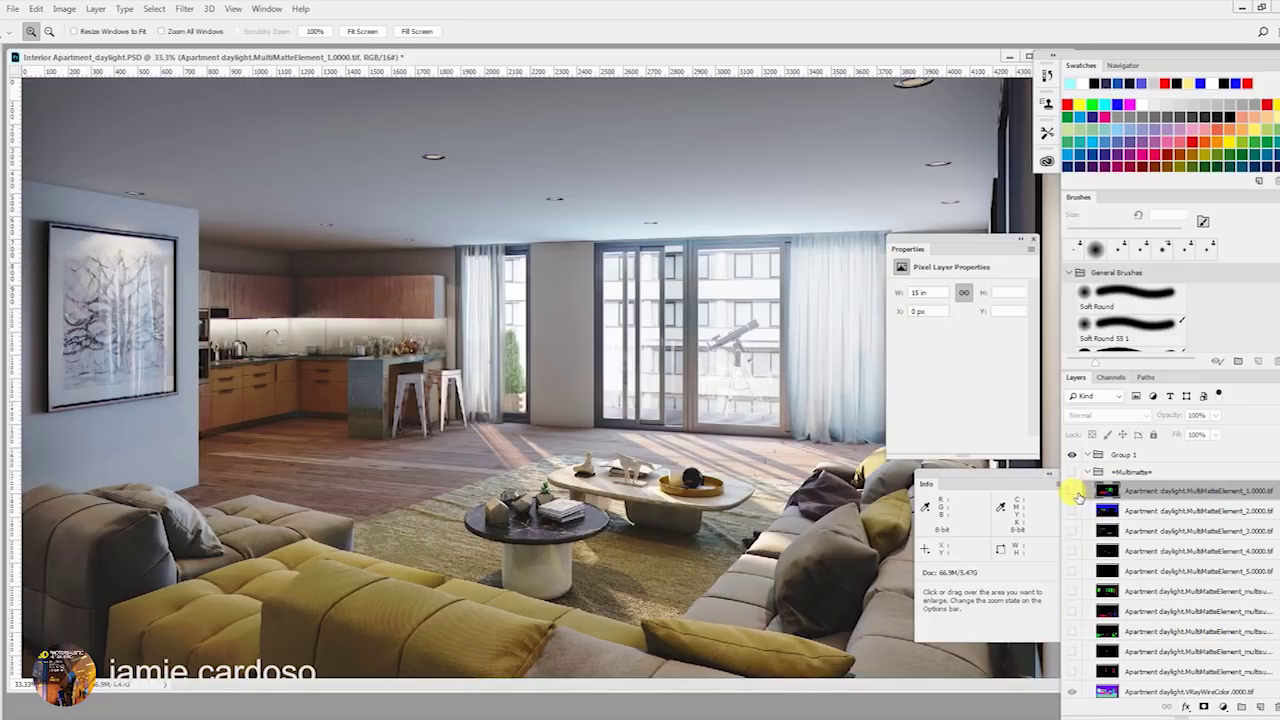
- View the MultiMatteElement_1, MultiMatteElement_2 and MultiMatteElement_3 layers one at a time
click(1073, 491)
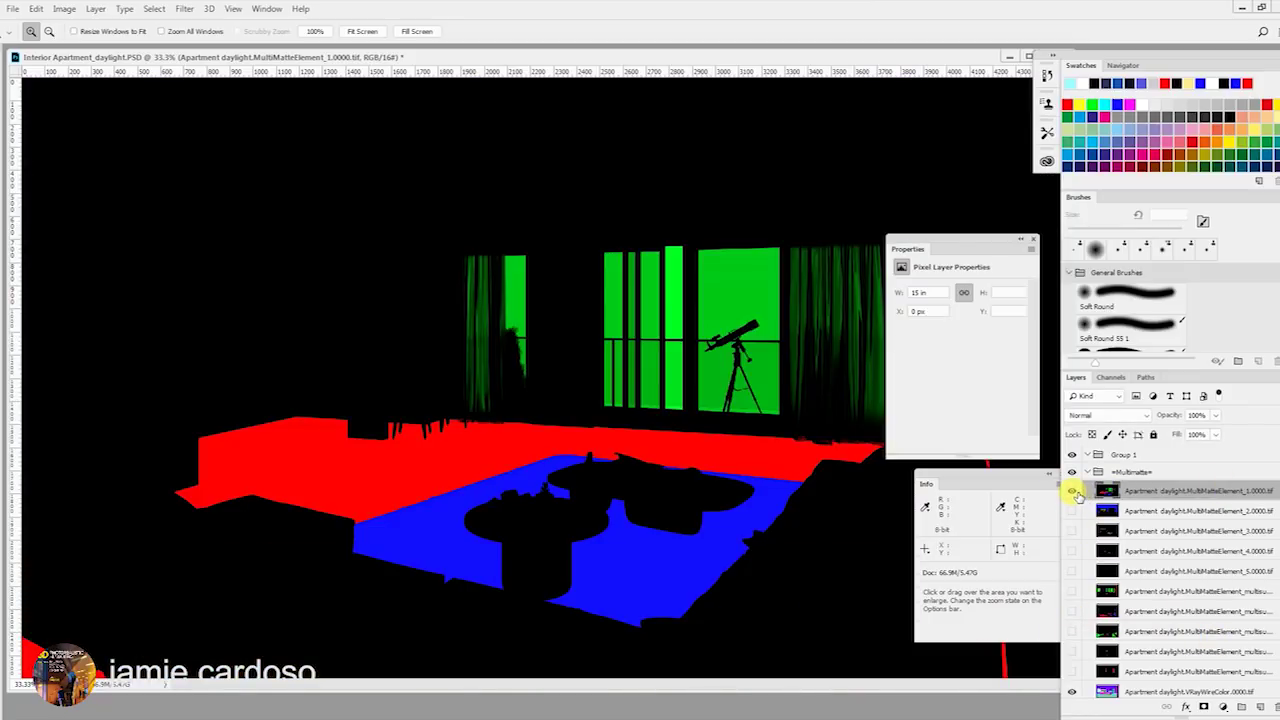
click(1073, 491)
click(1072, 511)
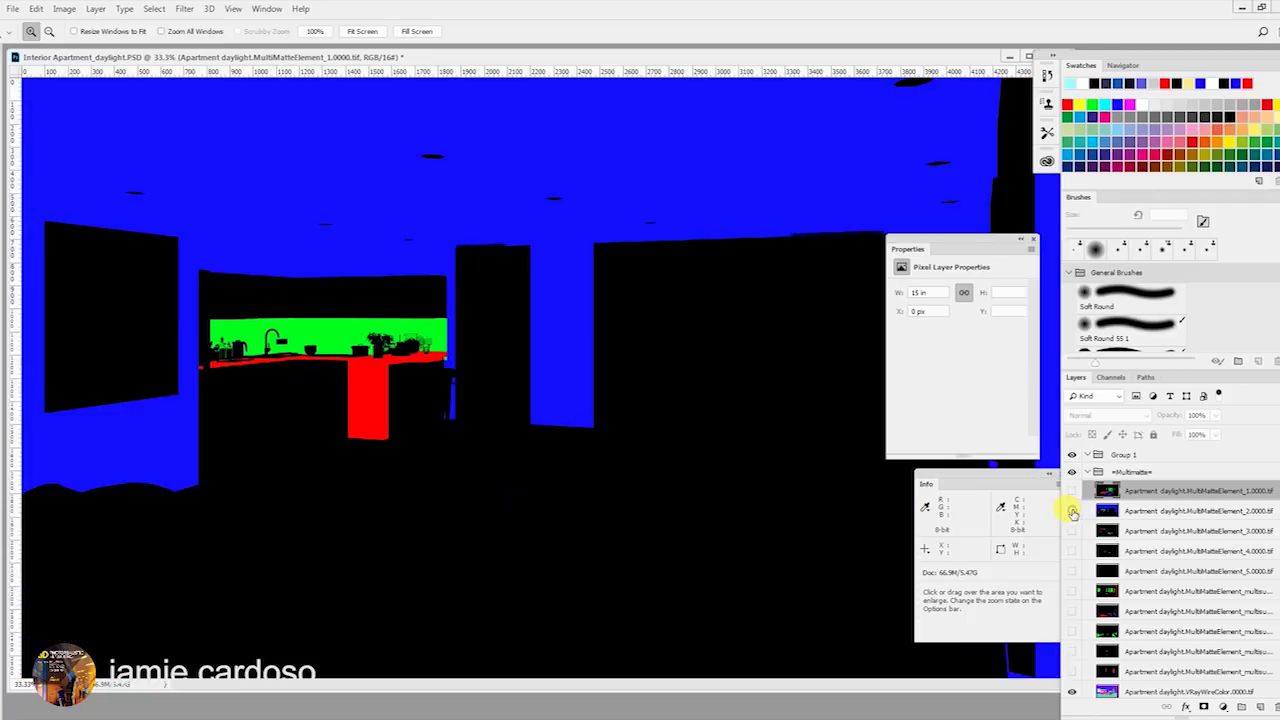
click(1072, 511)
click(1072, 531)
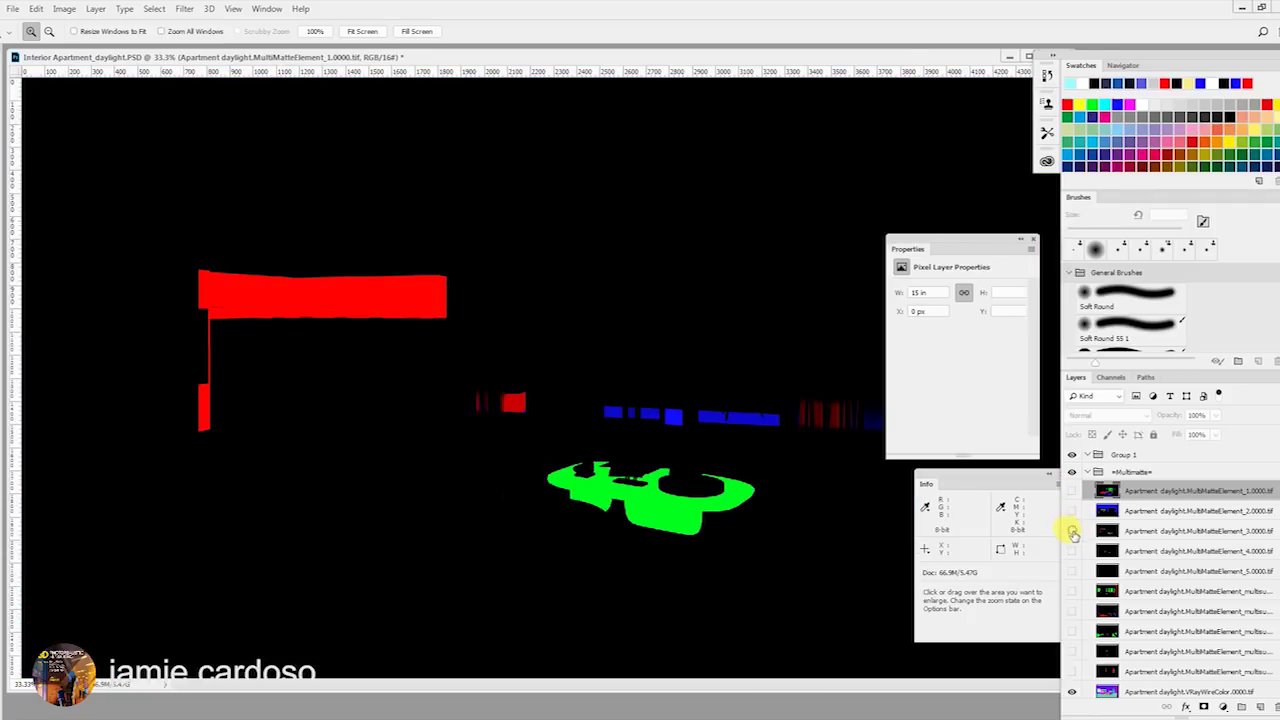
click(1072, 531)
- Show the MultiMatteElement_3 layer and load its red channel as a selection of the upper kitchen cabinets
click(1072, 531)
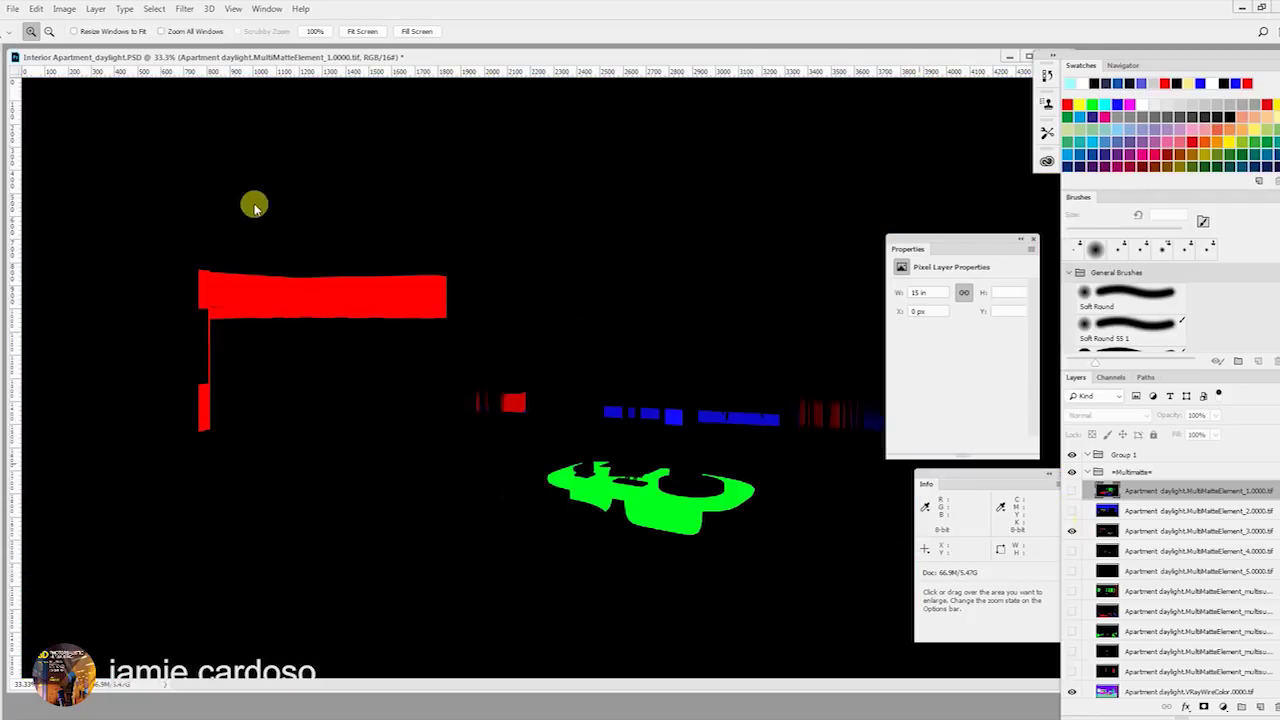
click(255, 291)
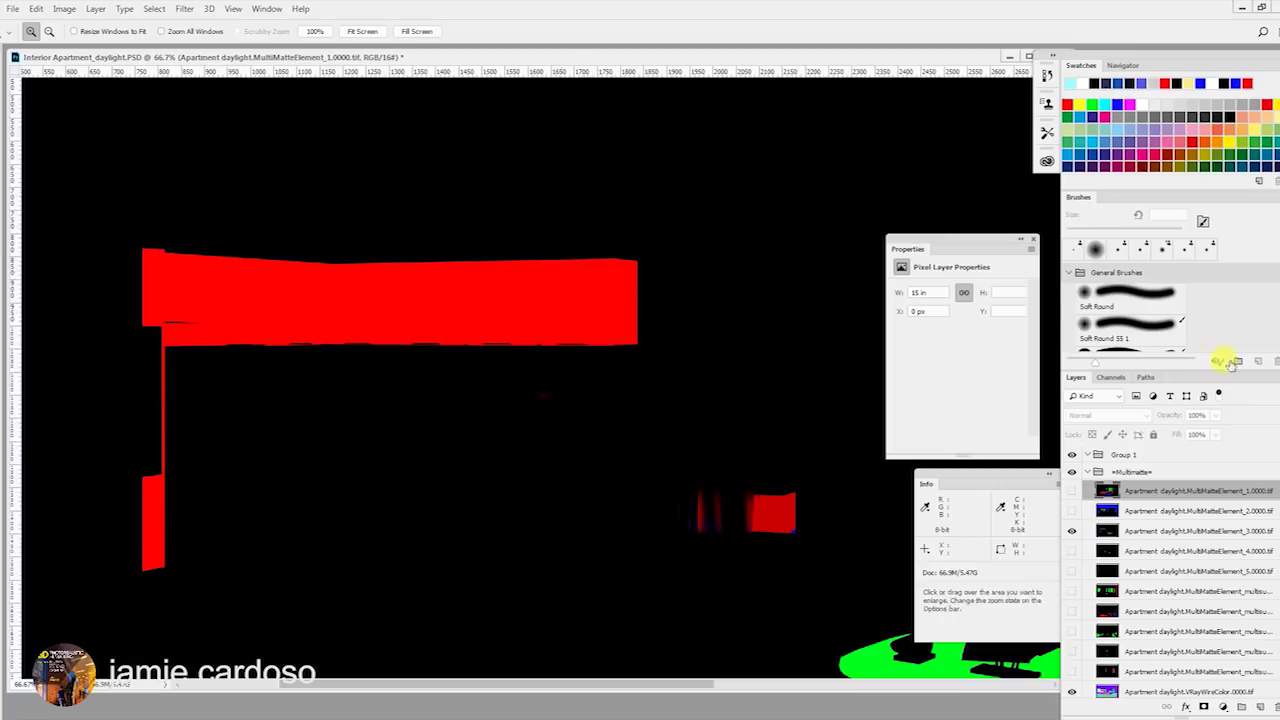
click(1110, 378)
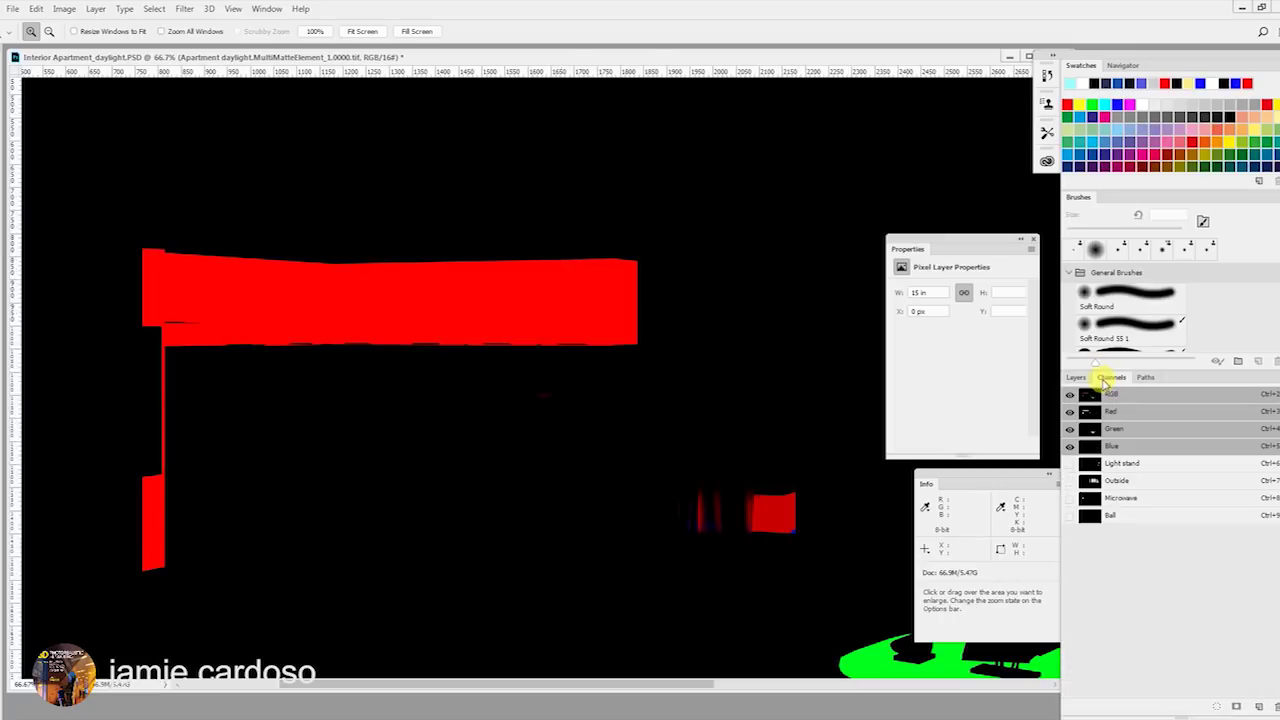
ctrl+click(1089, 412)
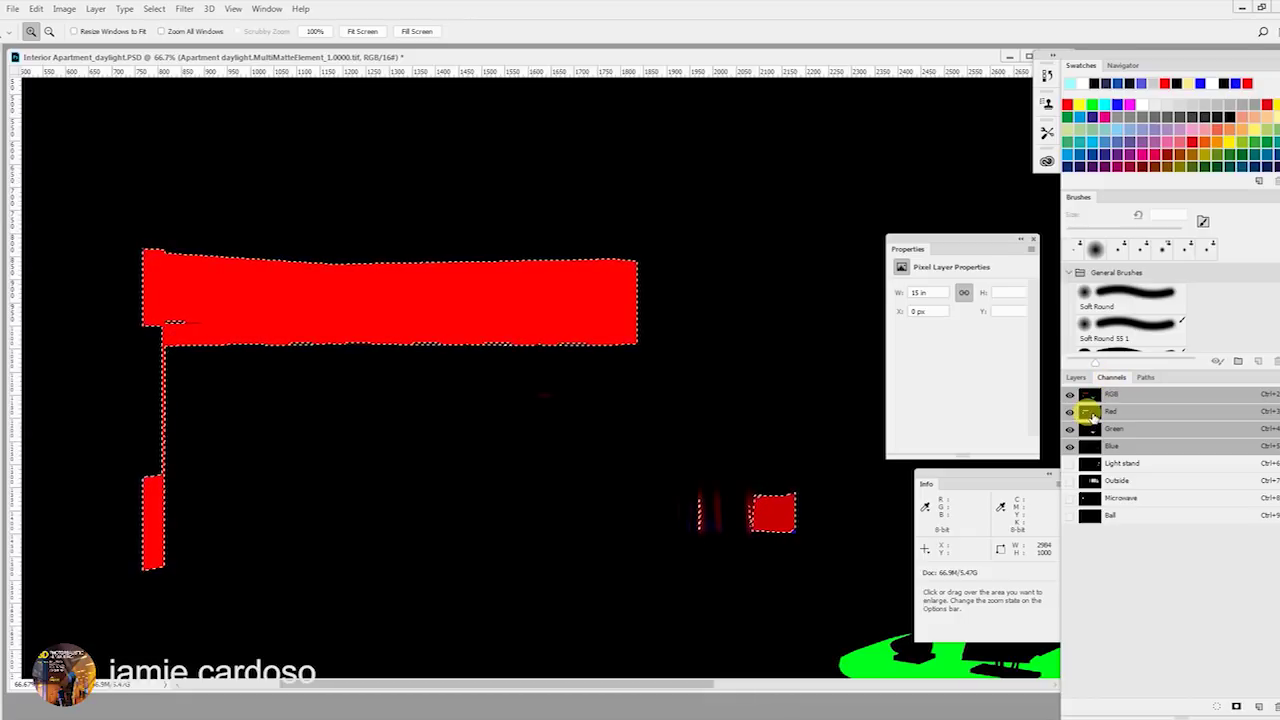
- Inspect the cabinet selection's edges up close and hide the MultiMatteElement_3 layer to reveal the render beneath
click(252, 287)
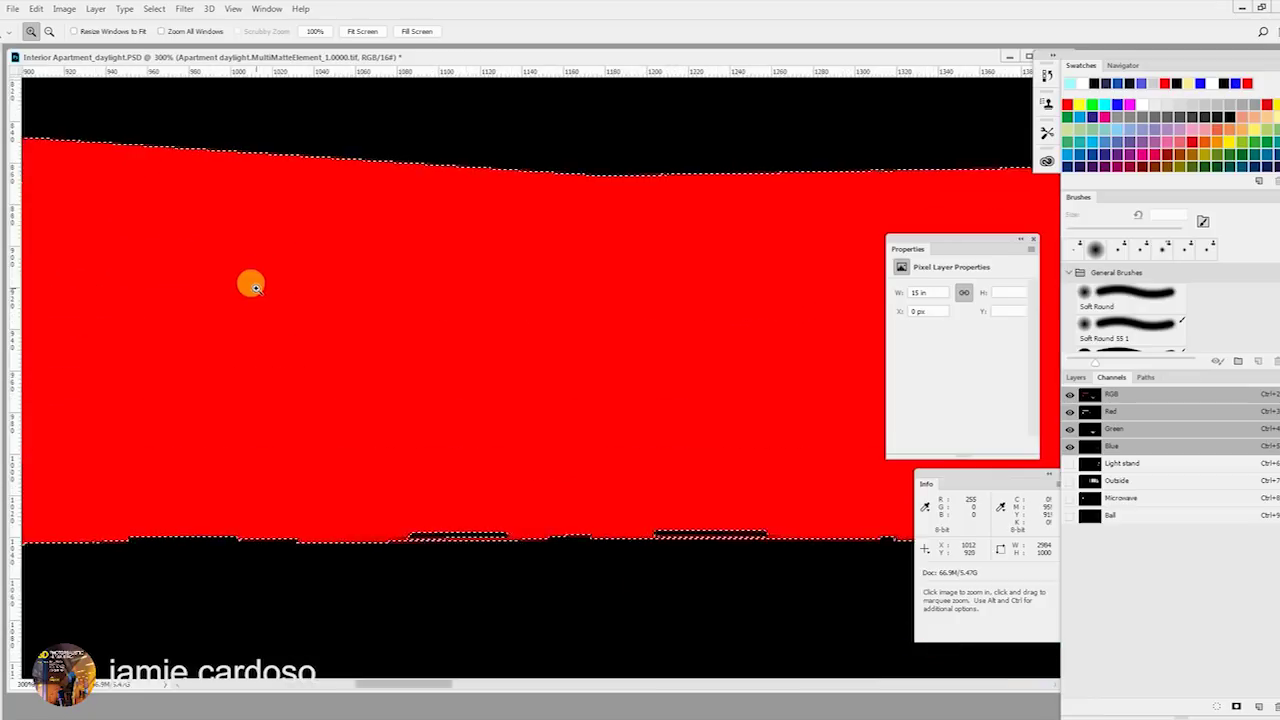
click(269, 143)
alt+click(300, 194)
alt+click(243, 188)
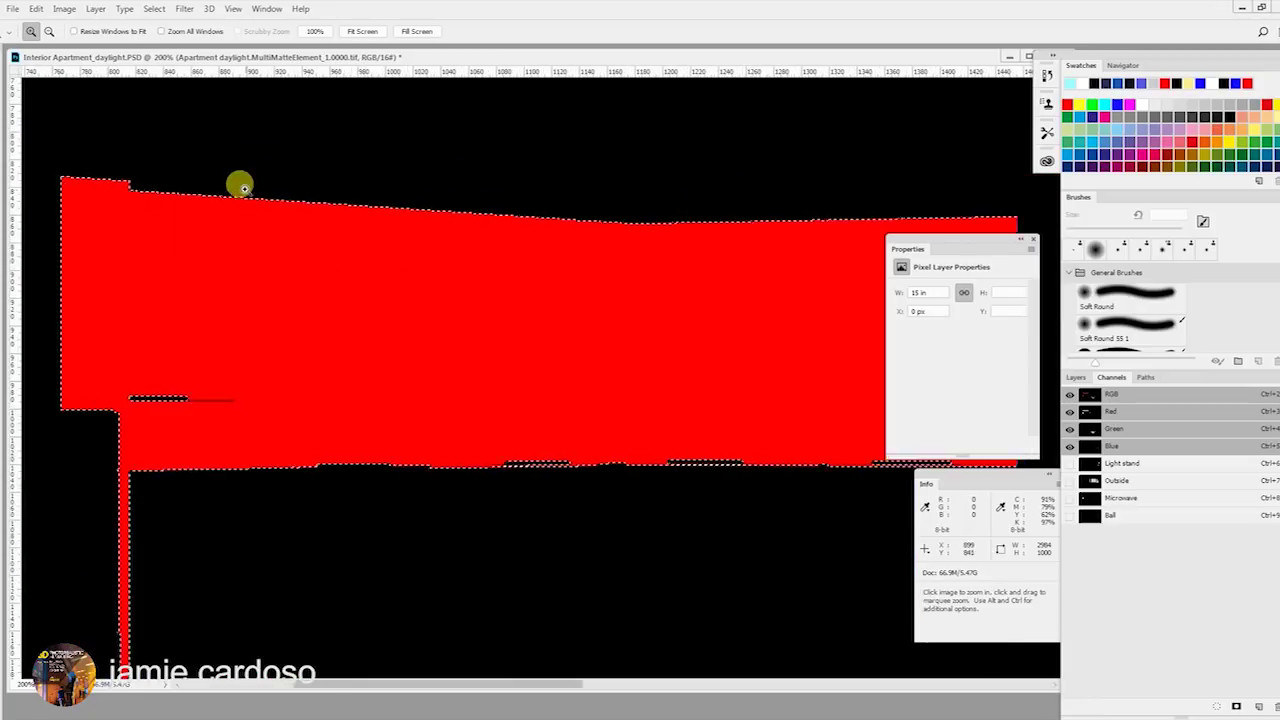
click(1075, 377)
click(1072, 529)
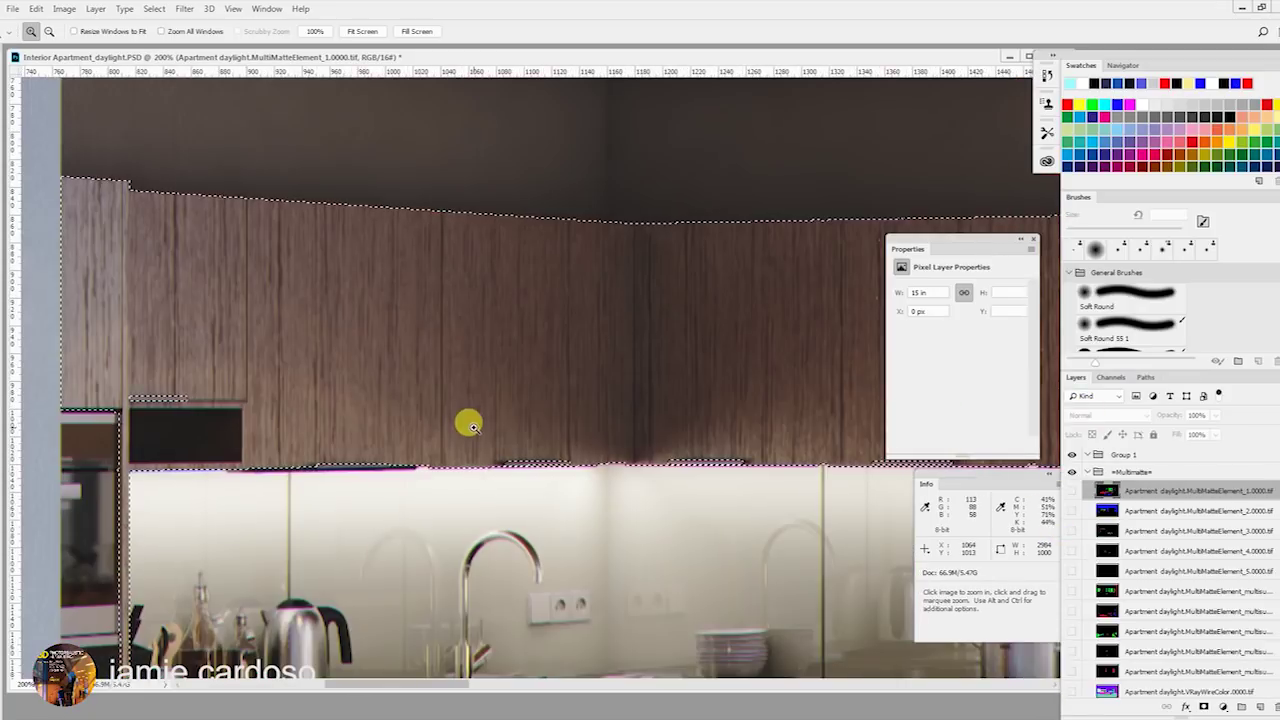
- Check the selection outline against the rendered cabinets, clear the selection, and switch back to 3ds Max
alt+click(457, 400)
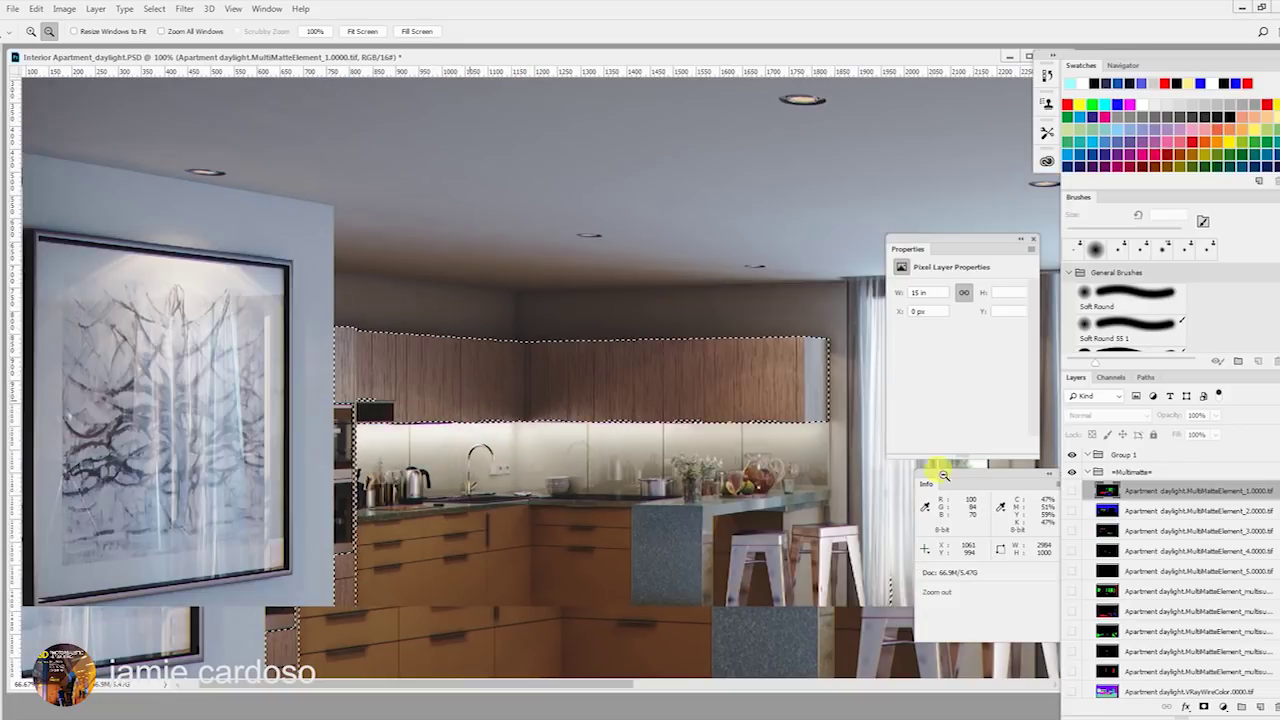
key(ctrl+minus)
alt+click(1072, 491)
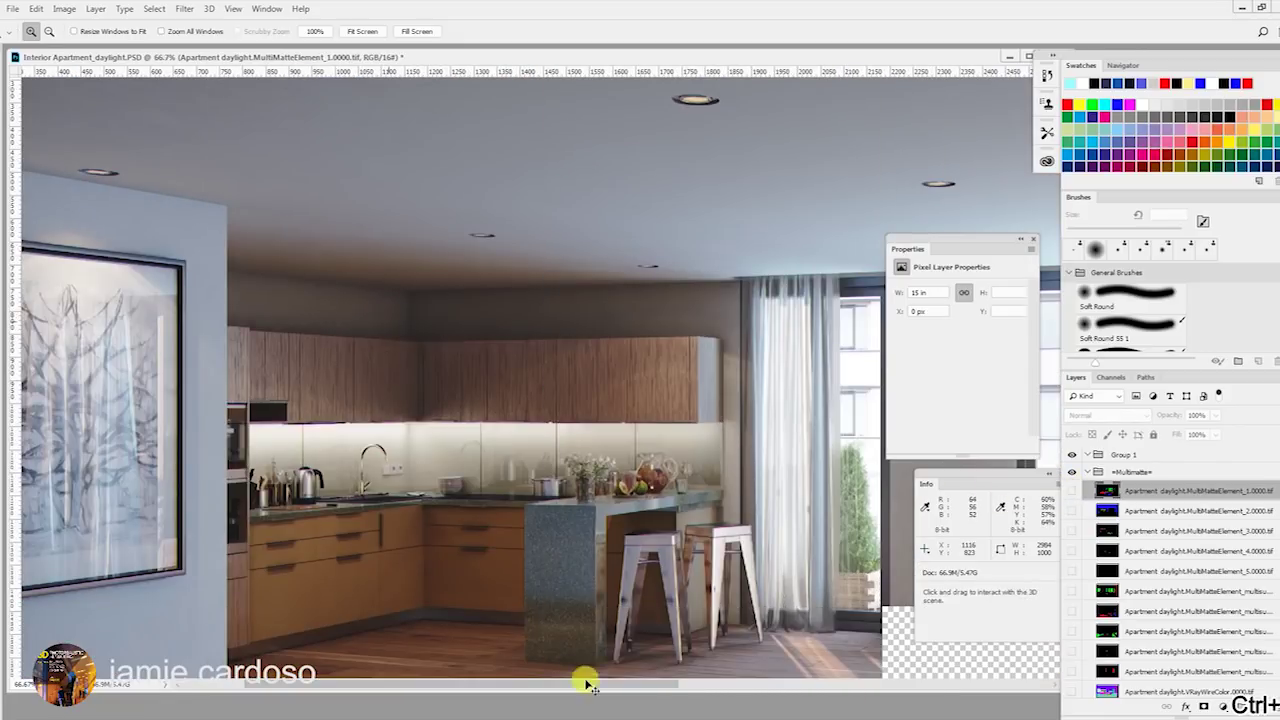
mouse_move(810, 716)
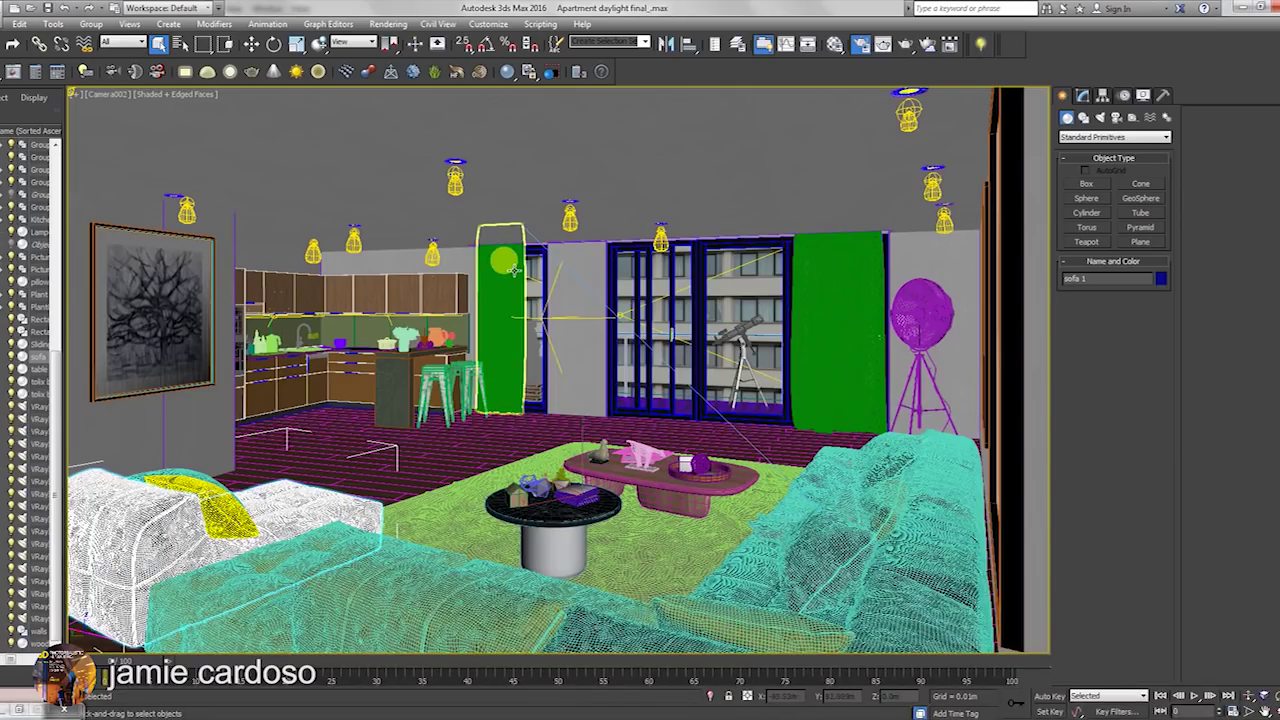
- Set the G-Buffer Object ID of the curtain beside the kitchen, Curtain 002, to 1 in its Object Properties
click(495, 263)
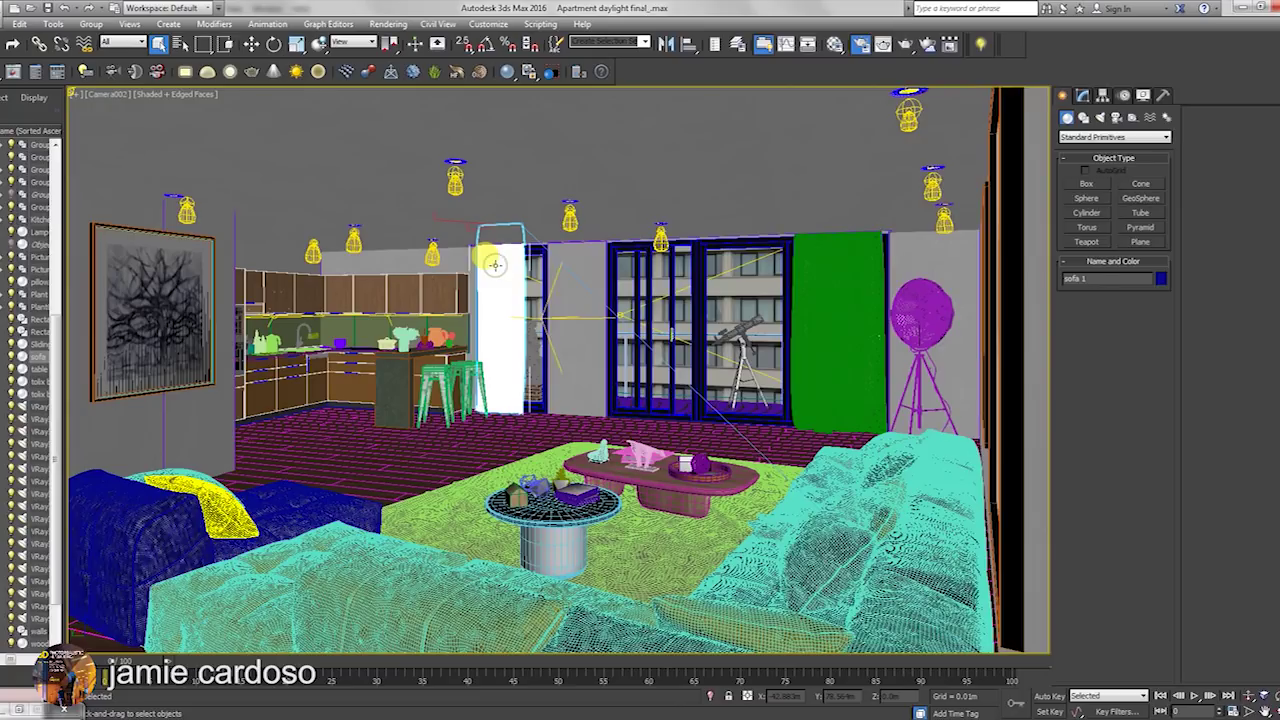
right_click(495, 264)
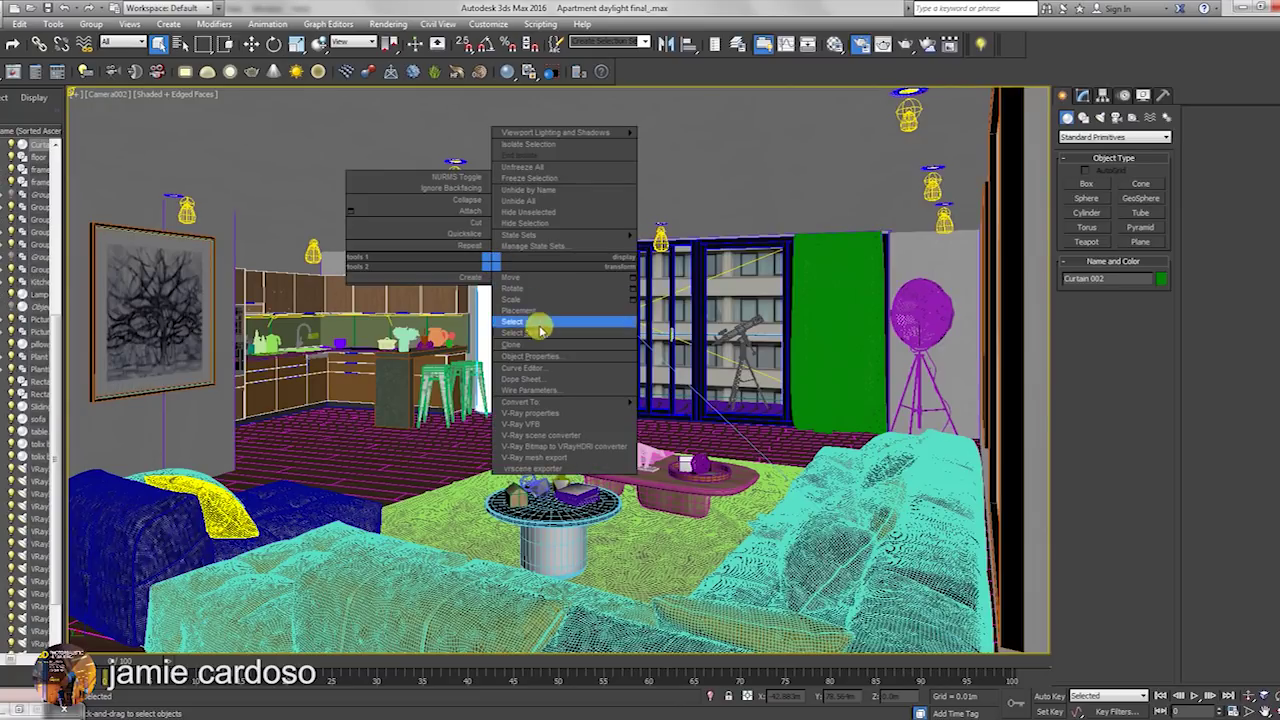
click(540, 356)
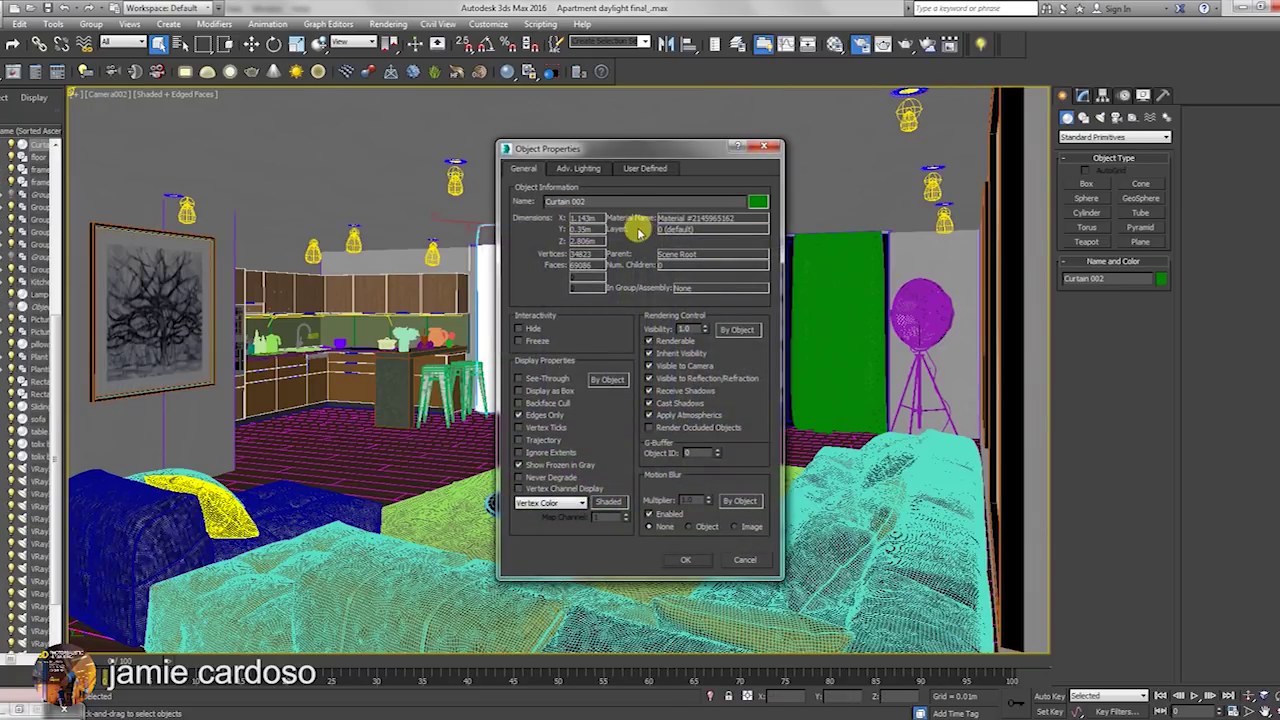
drag(603, 147, 806, 148)
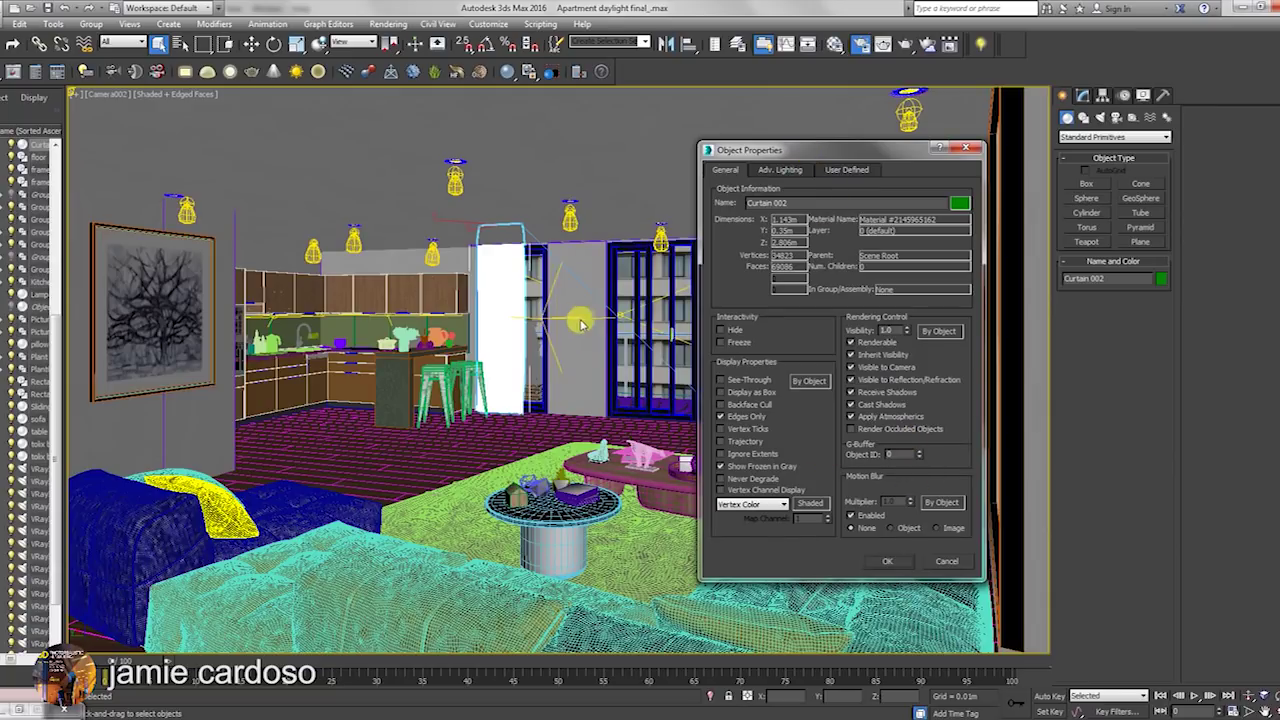
click(919, 454)
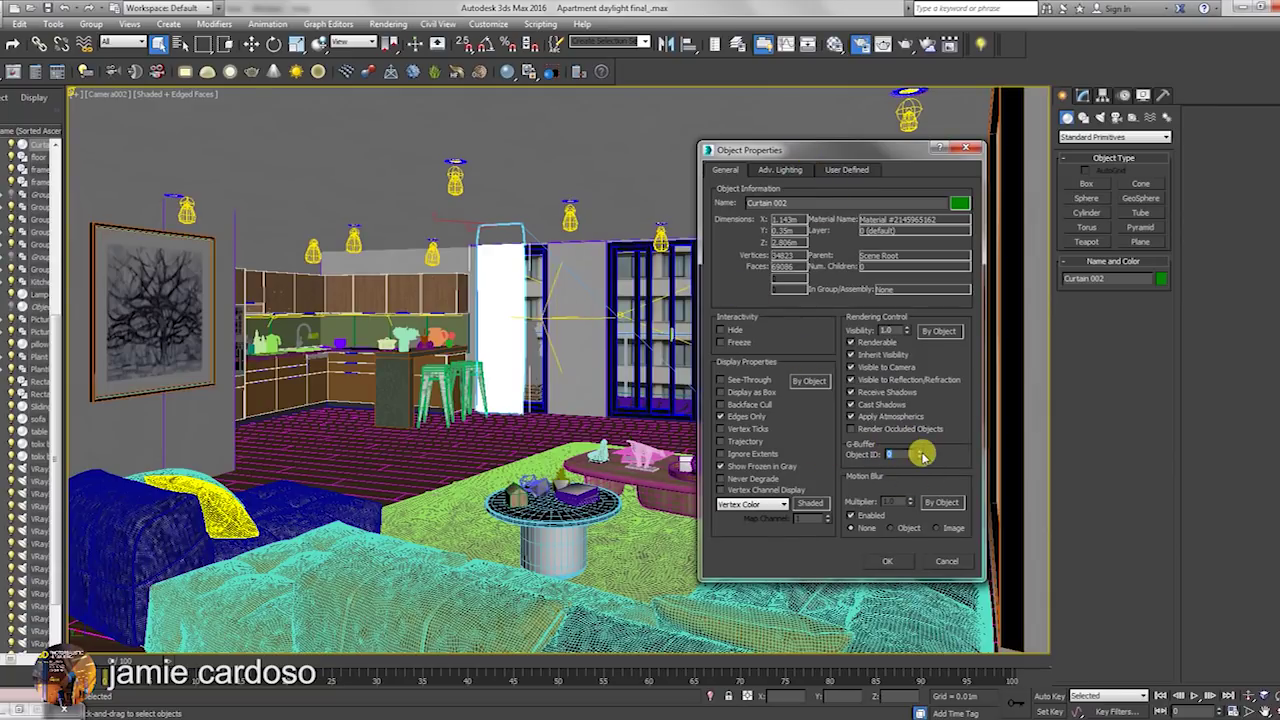
click(920, 457)
click(893, 562)
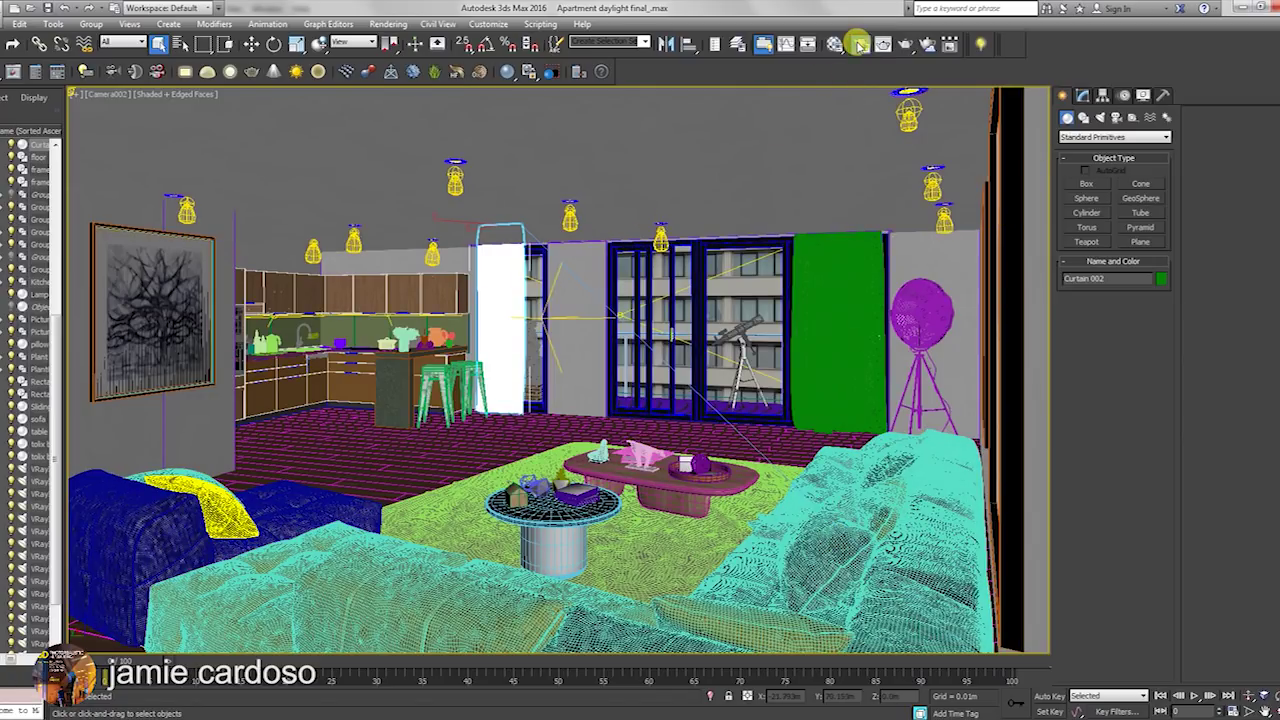
- Add a MultiMatteElement to the render elements in Render Setup and locate it in the list
click(858, 44)
click(971, 194)
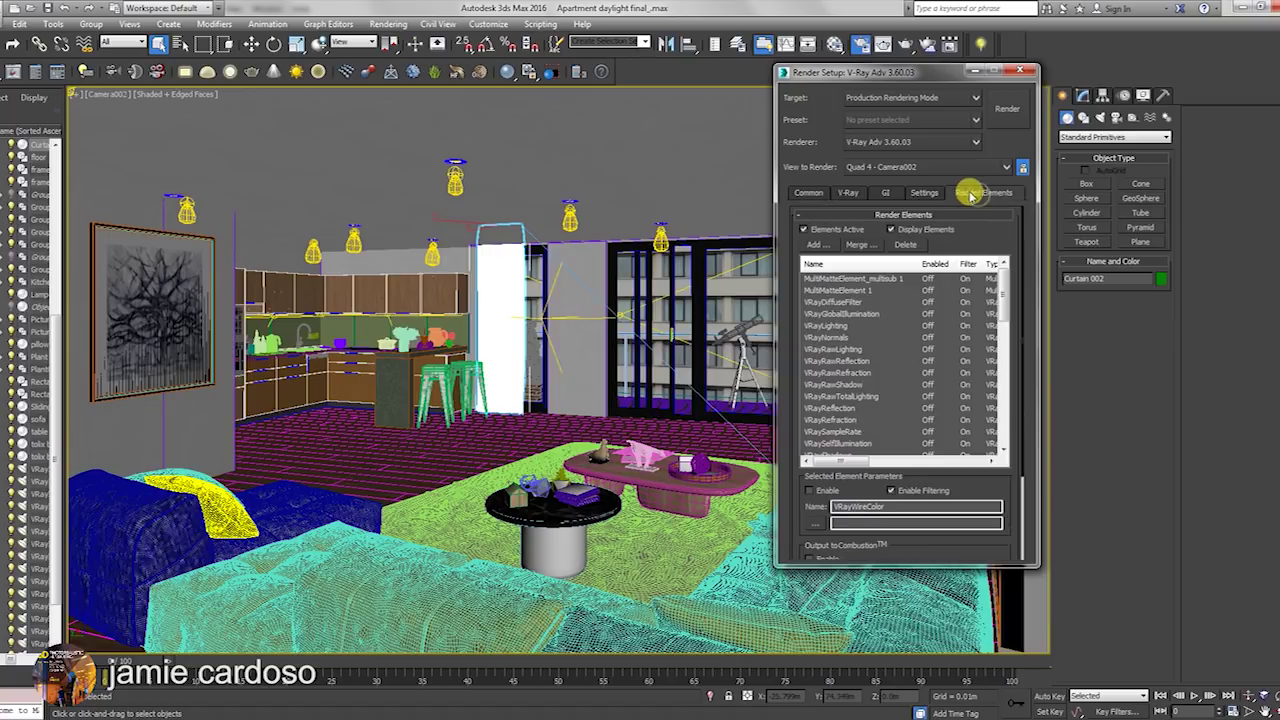
click(817, 244)
drag(875, 193, 1055, 170)
click(1062, 190)
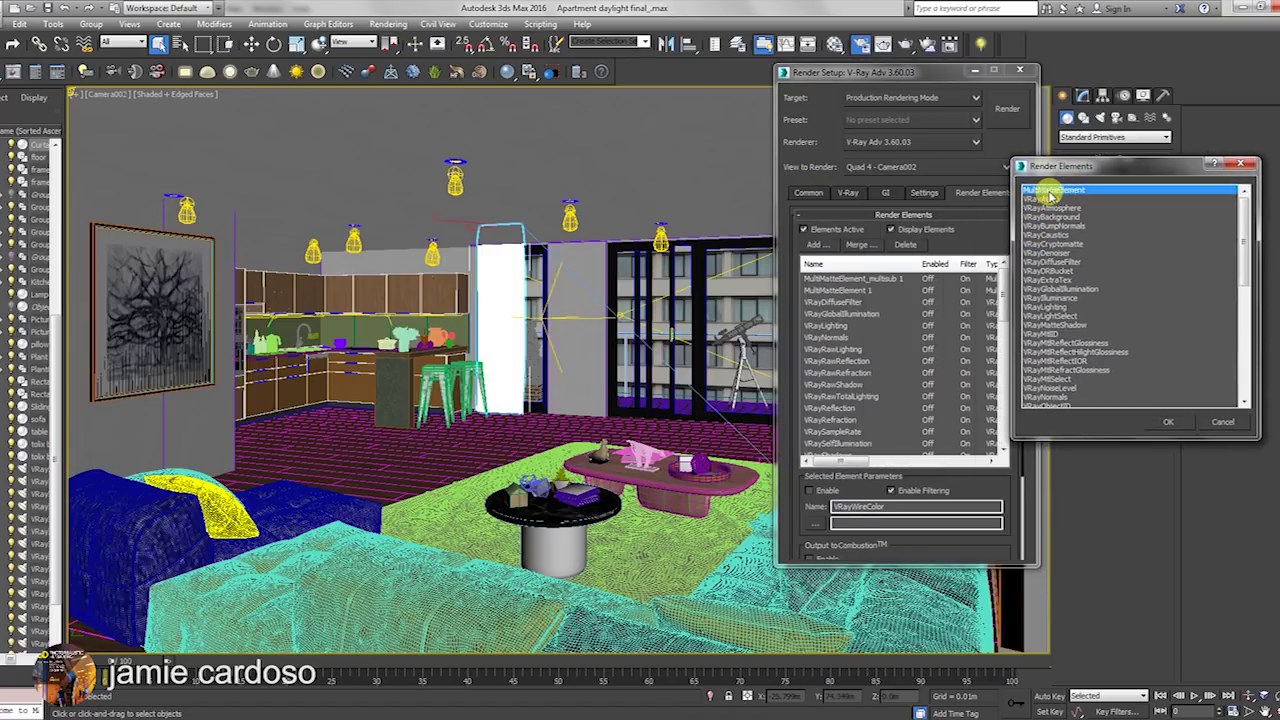
click(1172, 424)
drag(1000, 292, 1017, 417)
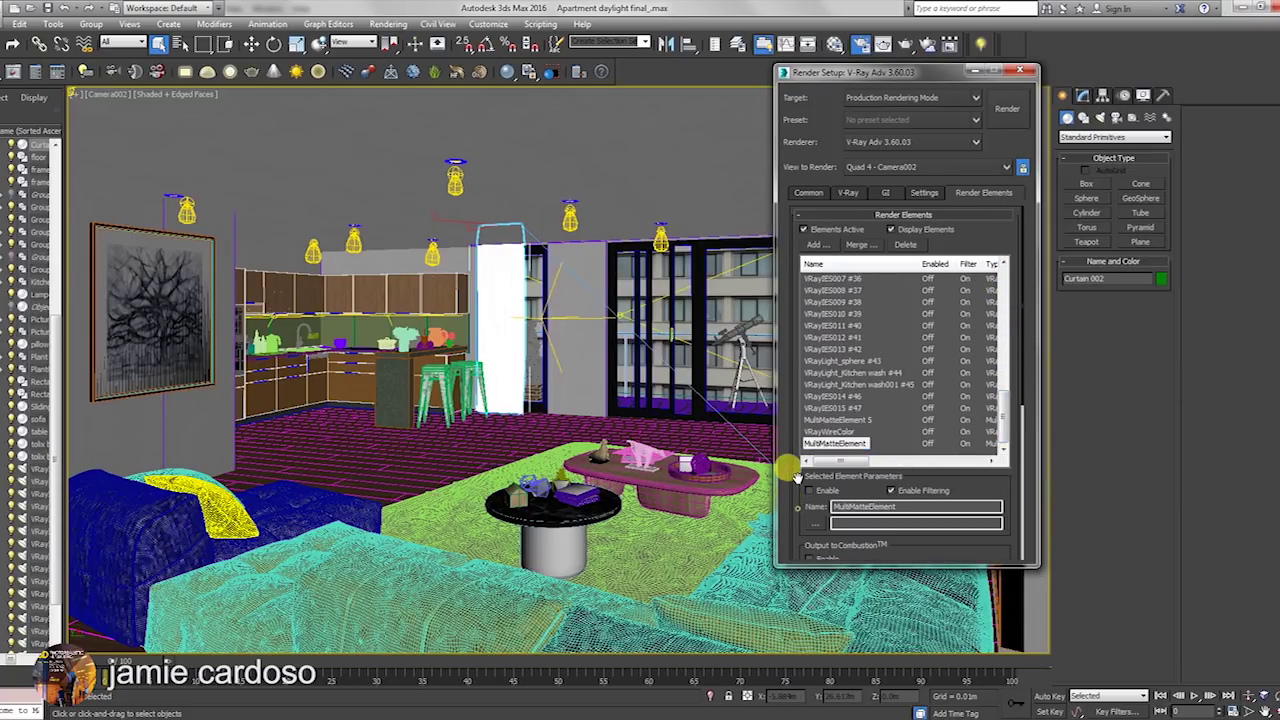
- Compare the curtain's Object ID with the RBuf, GBuf and BBuf IDs in the MultiMatteElement parameters
scroll(797, 470, down, 5)
scroll(860, 500, down, 3)
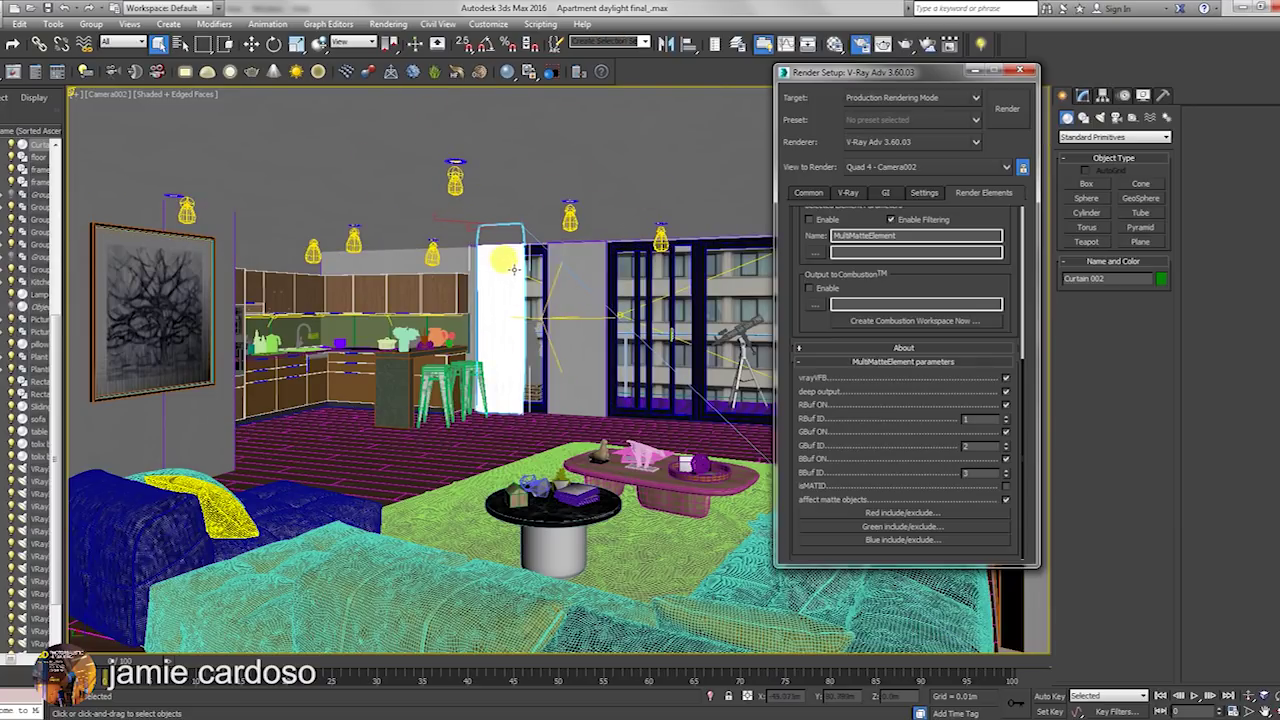
right_click(512, 268)
click(557, 366)
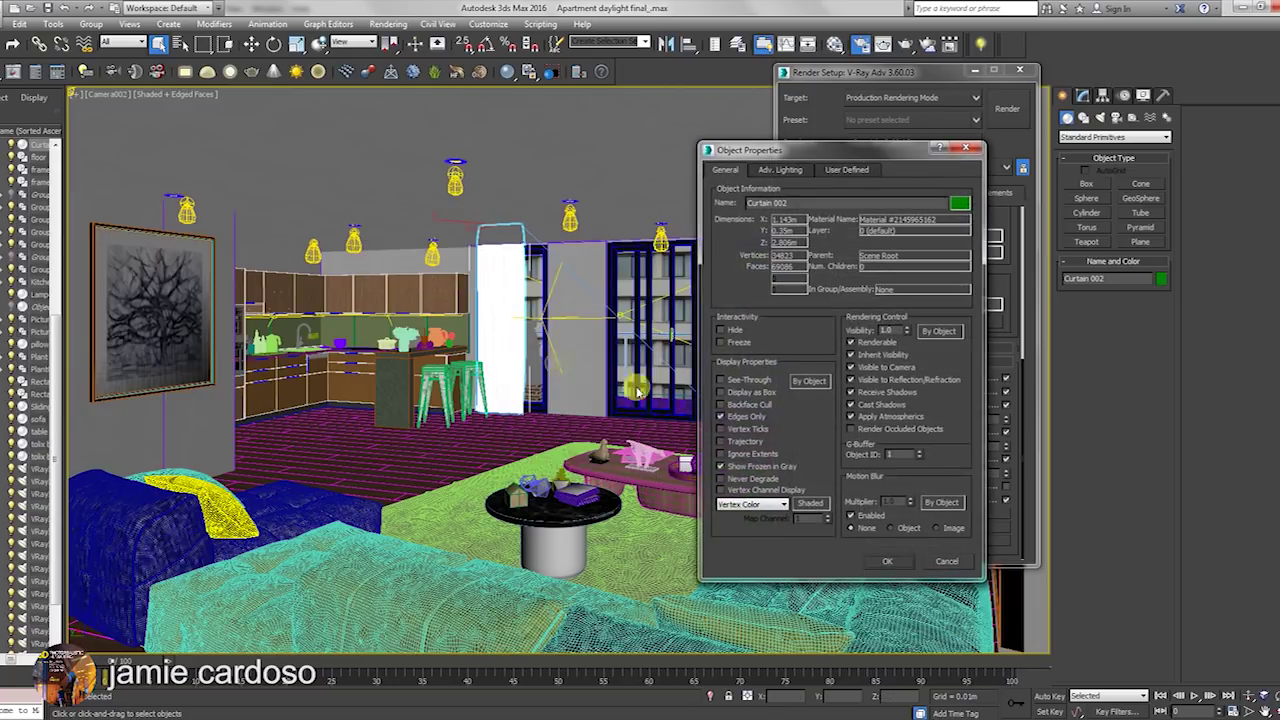
click(893, 566)
click(979, 425)
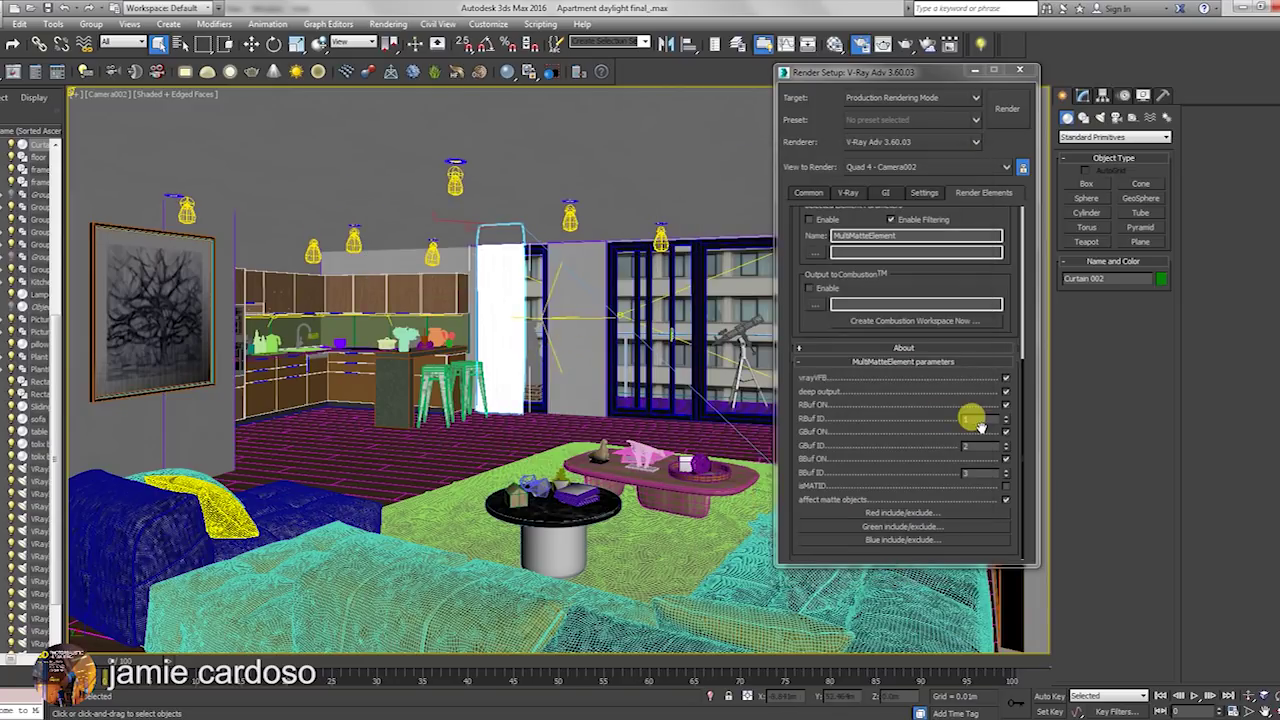
double_click(968, 412)
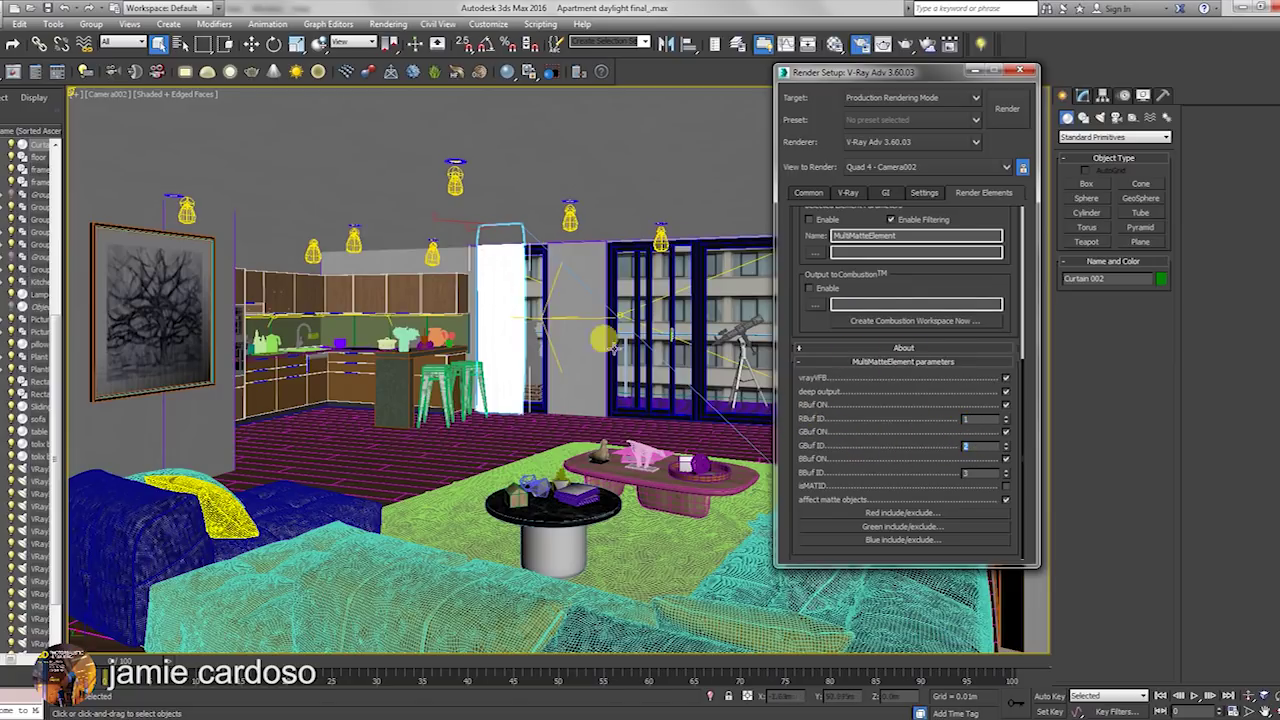
right_click(497, 268)
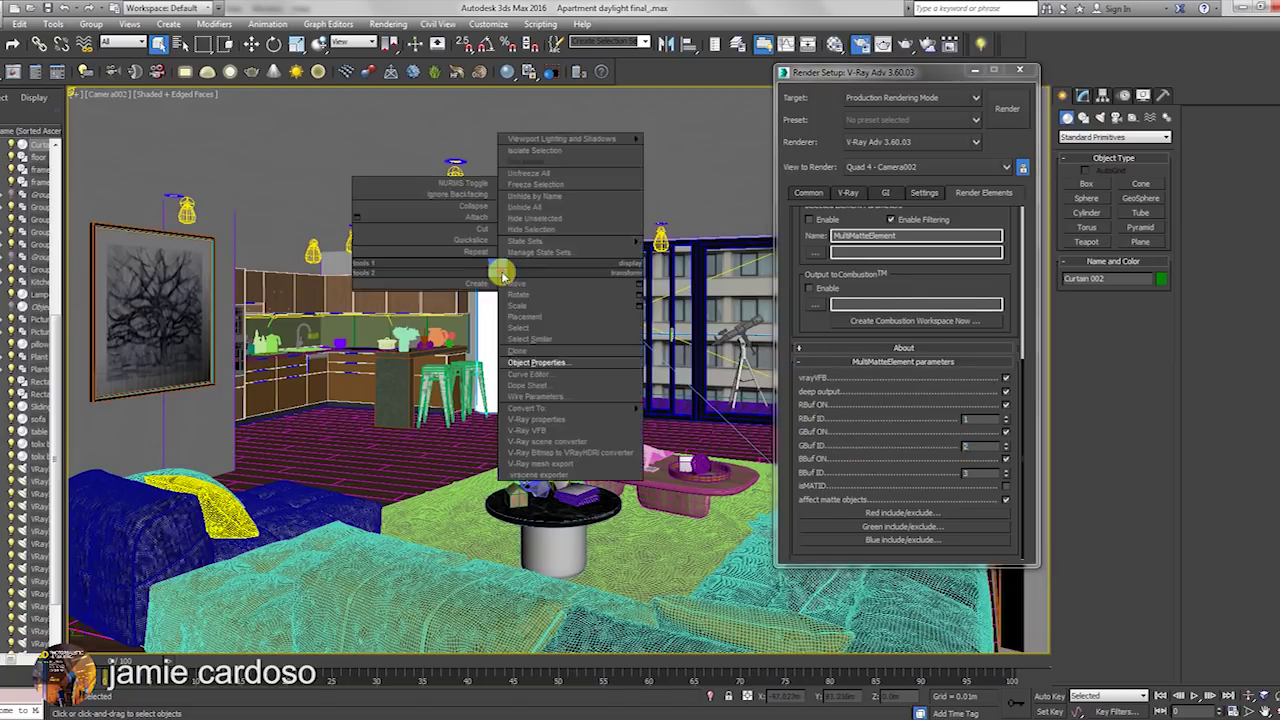
click(536, 362)
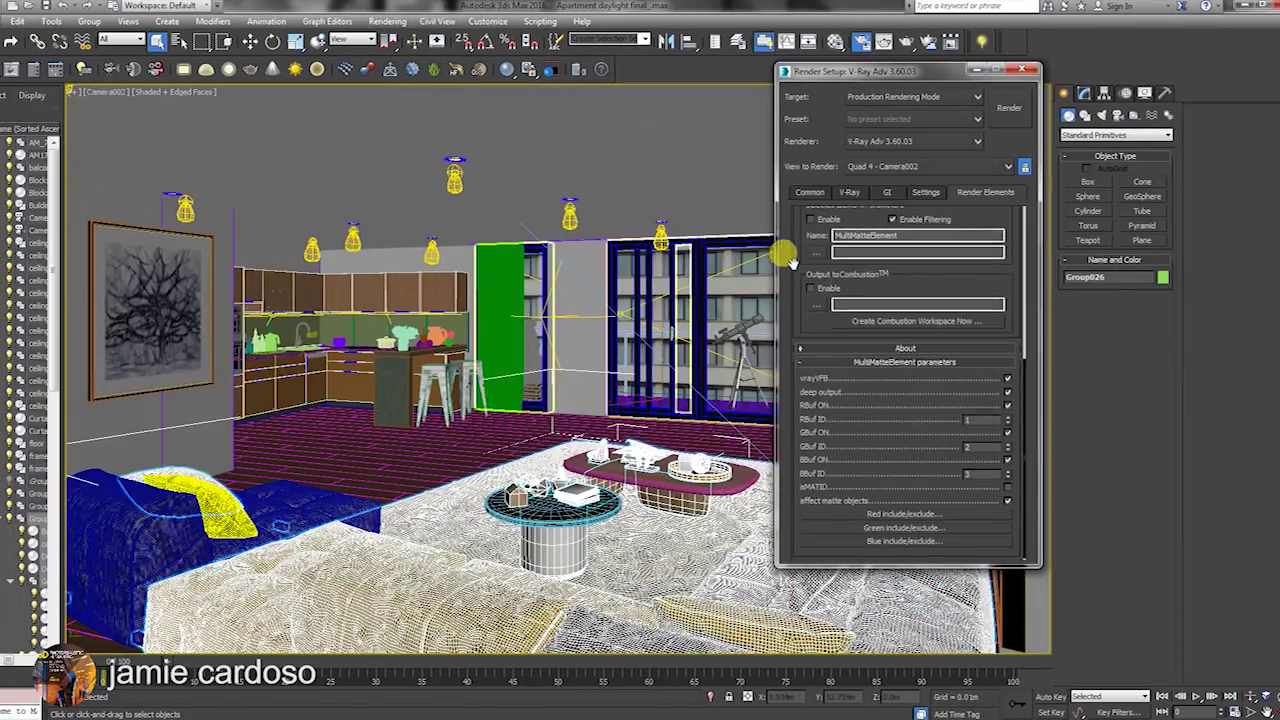
- Add another MultiMatteElement, name it MultiMatteElement_multisub 1, and turn on its isMATID option
scroll(830, 530, up, 3)
click(818, 244)
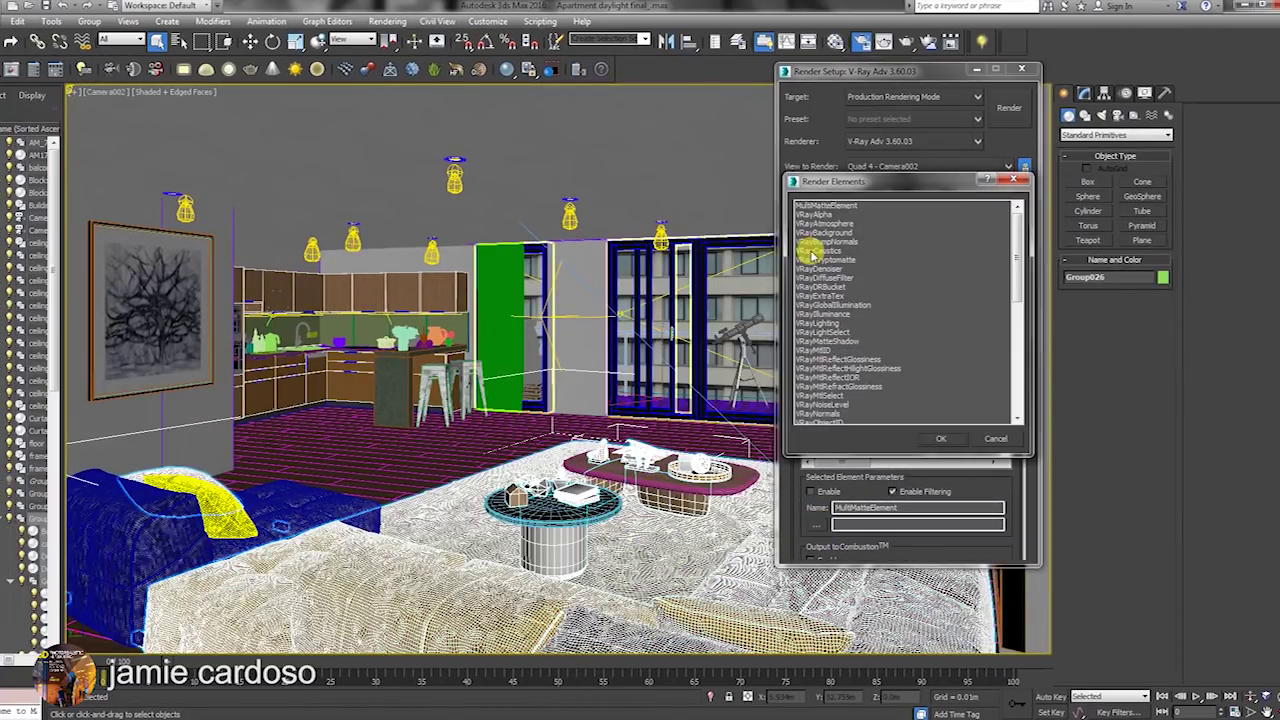
click(894, 437)
double_click(866, 507)
drag(786, 529, 820, 517)
drag(1007, 280, 1012, 440)
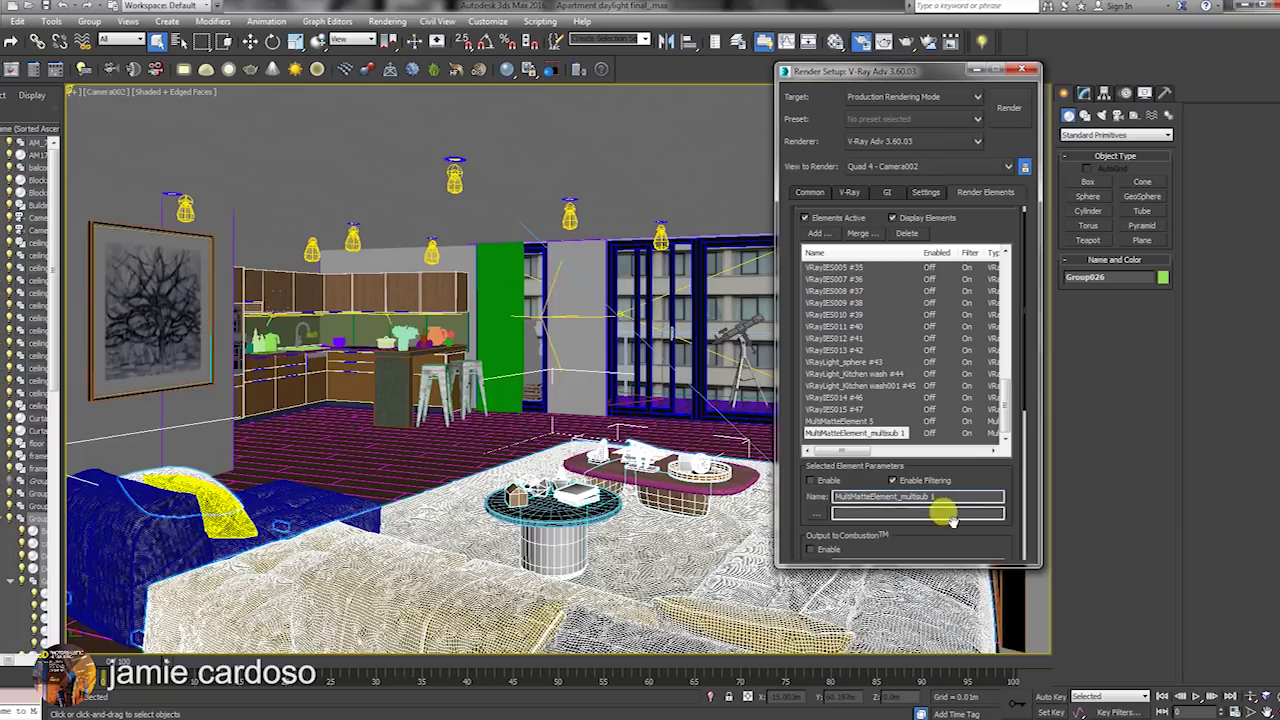
drag(803, 517, 794, 260)
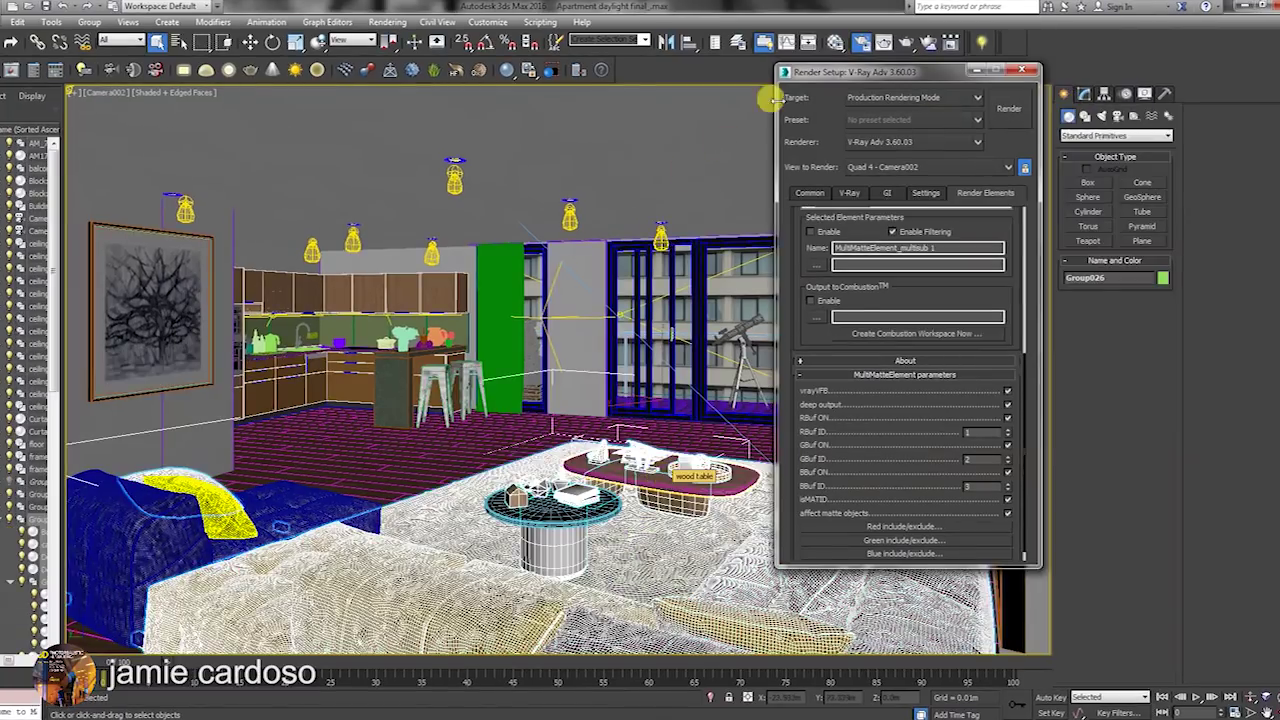
- Open the first sub-material of the Tufty Multi/Sub-Object material and set its material ID channel to 1
key(m)
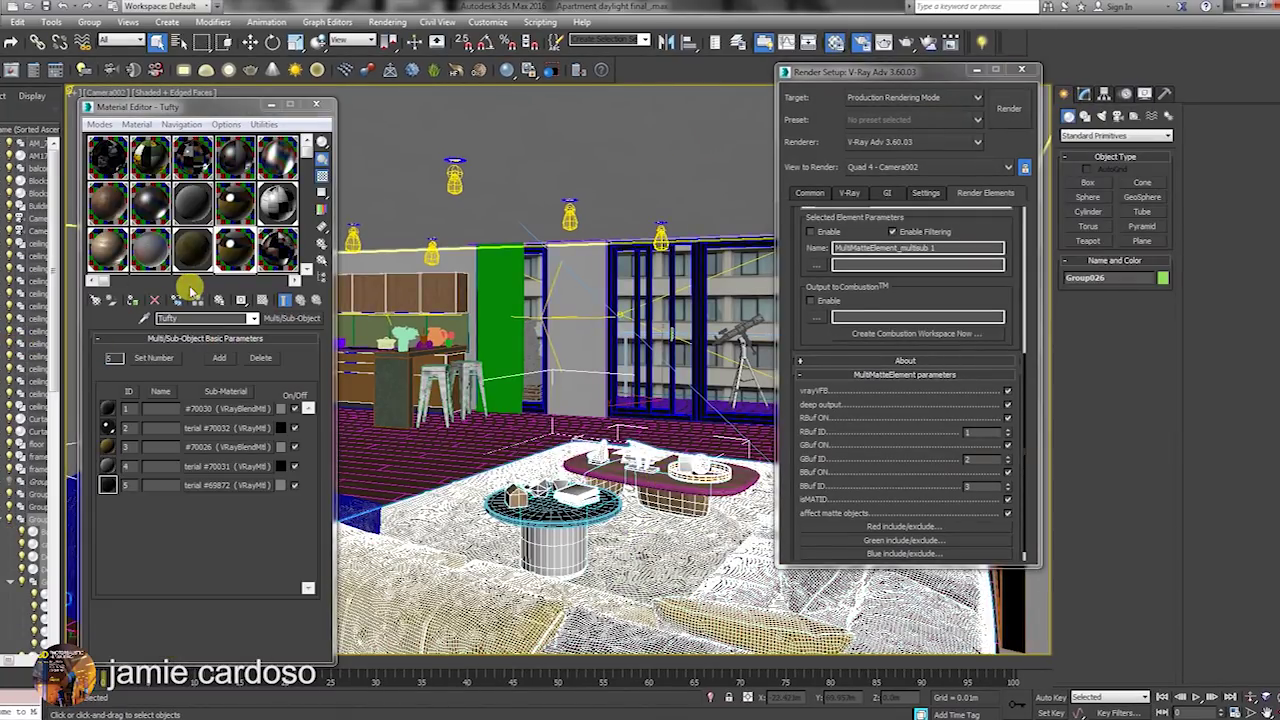
click(207, 409)
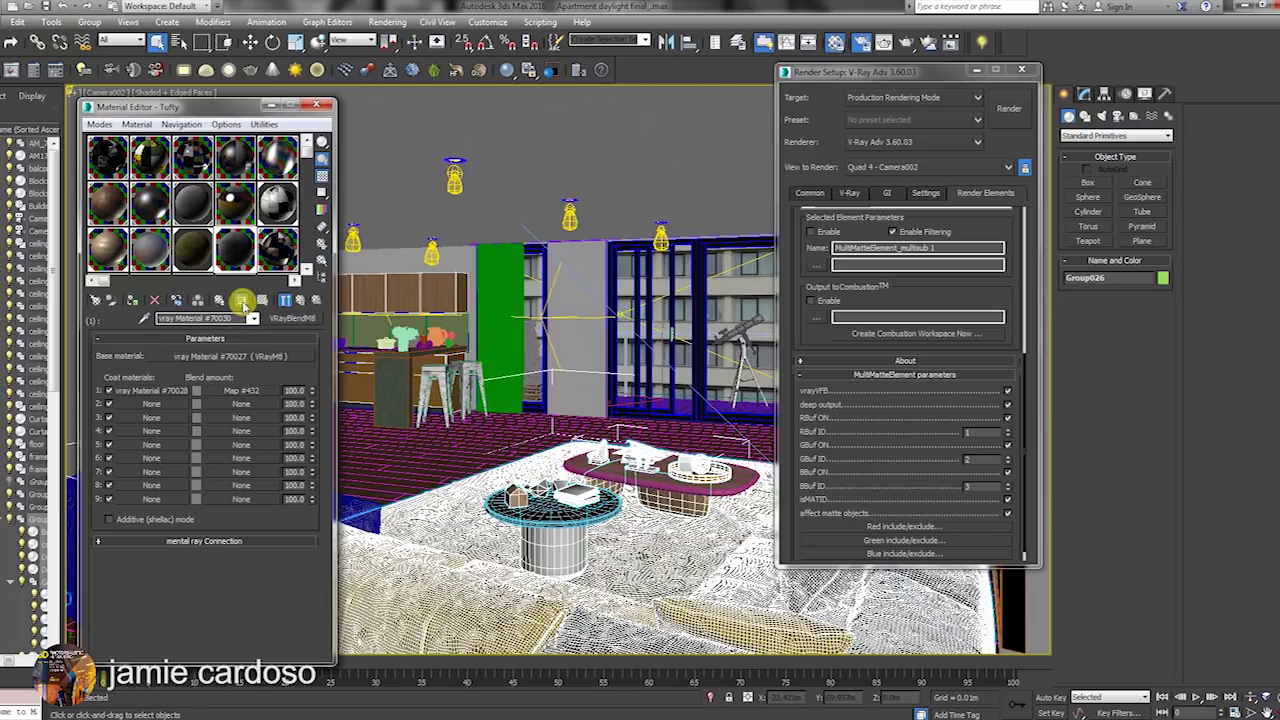
drag(240, 302, 268, 350)
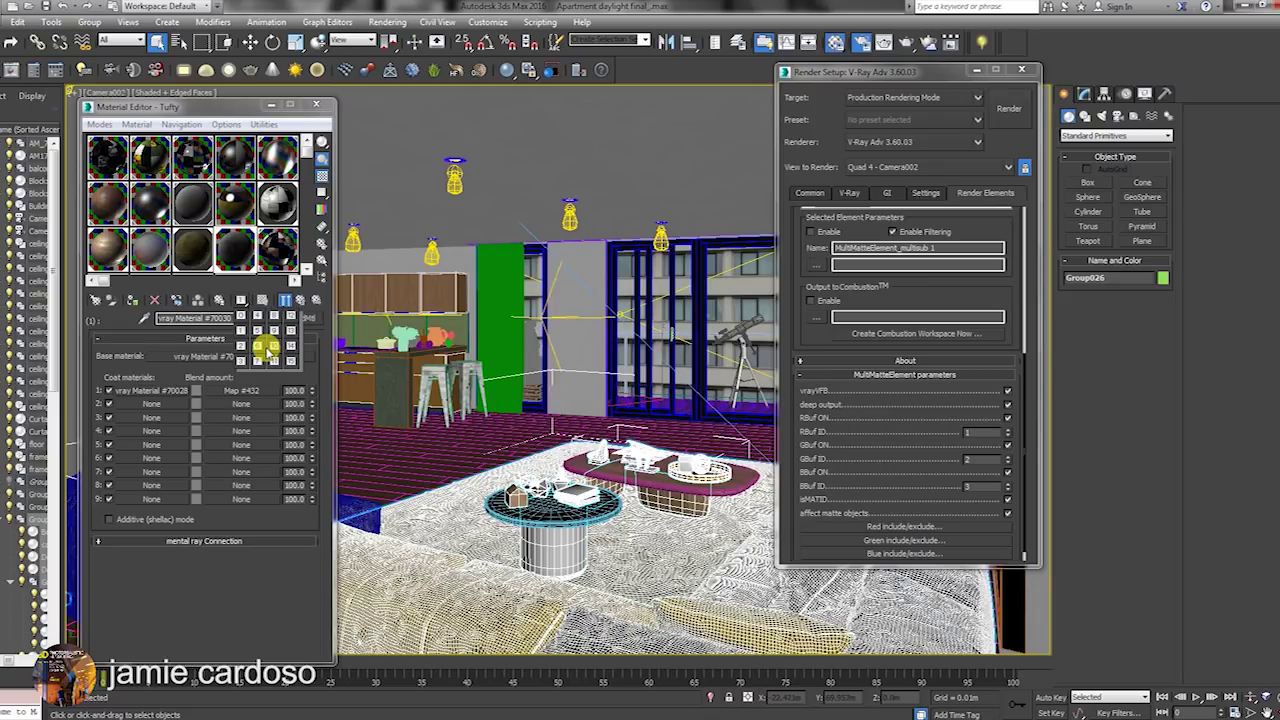
drag(266, 348, 266, 348)
- Add another MultiMatteElement named MultiMatteElement_multisub 2 and set its RBuf ID to 4 and GBuf ID to 5
drag(803, 234, 828, 560)
click(817, 245)
click(826, 206)
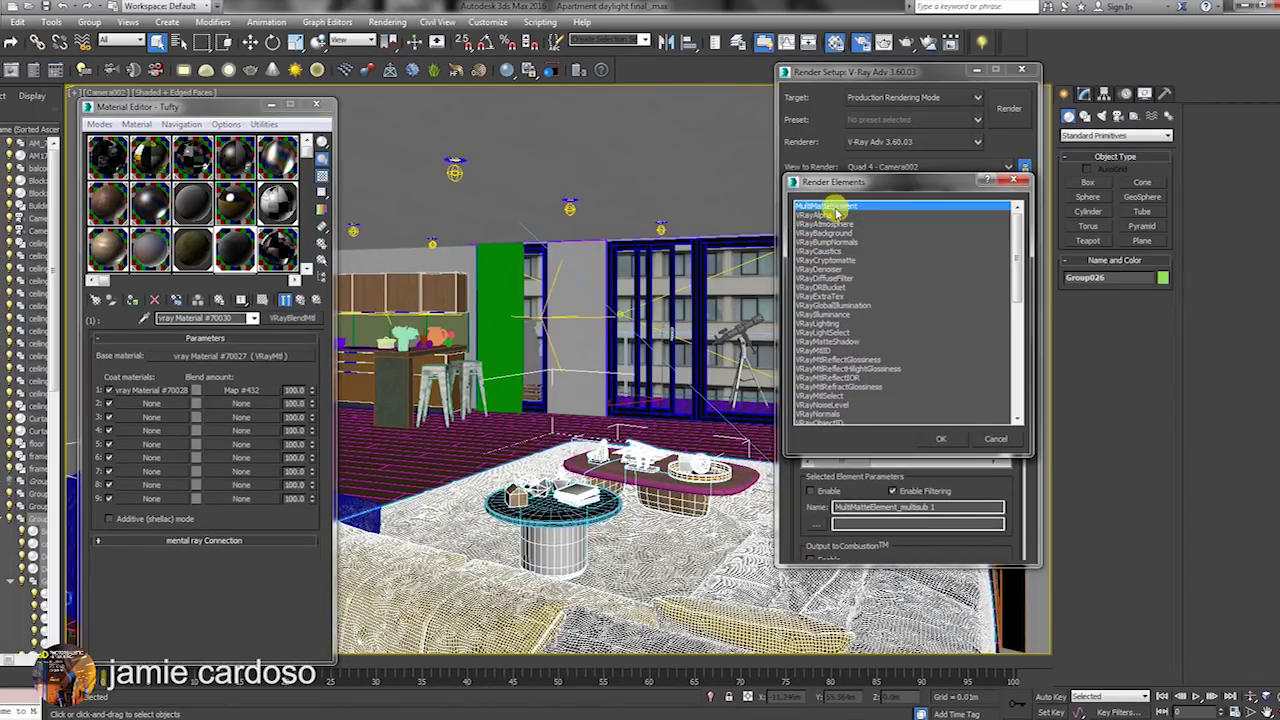
click(941, 438)
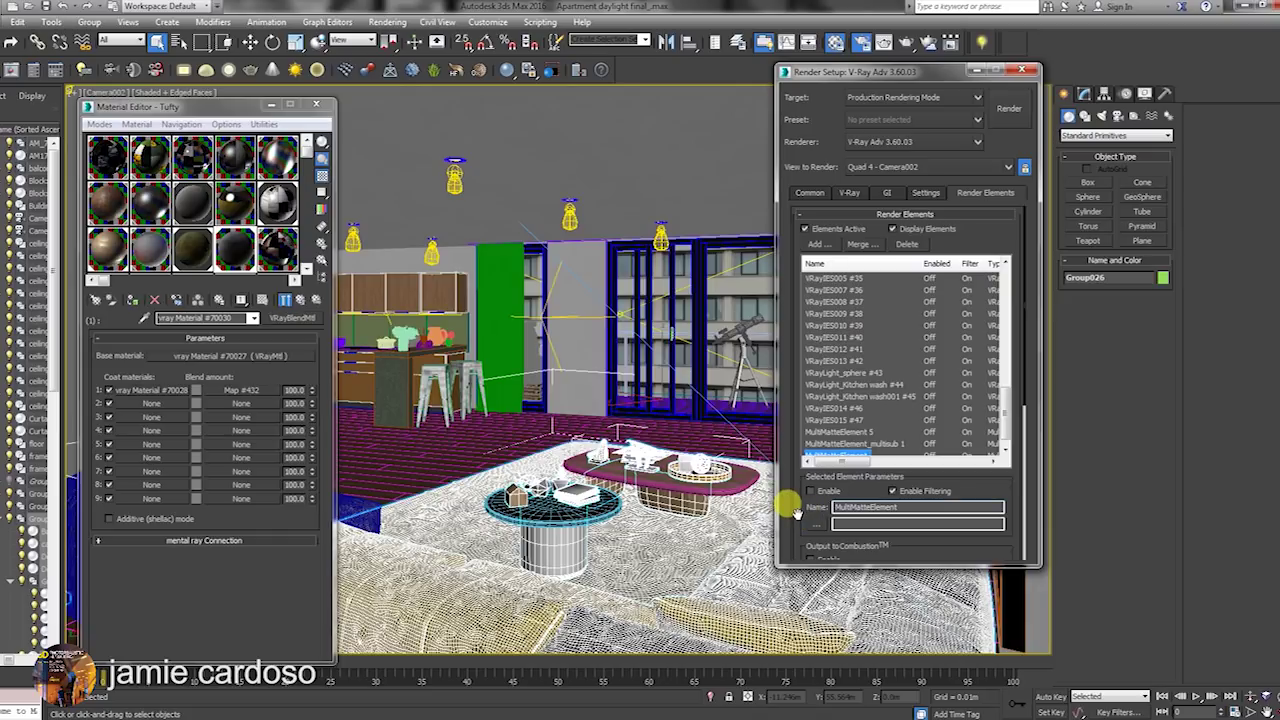
drag(797, 468, 797, 443)
drag(1006, 371, 1013, 395)
text(MultiMatteElement_multisub 1)
drag(797, 471, 794, 357)
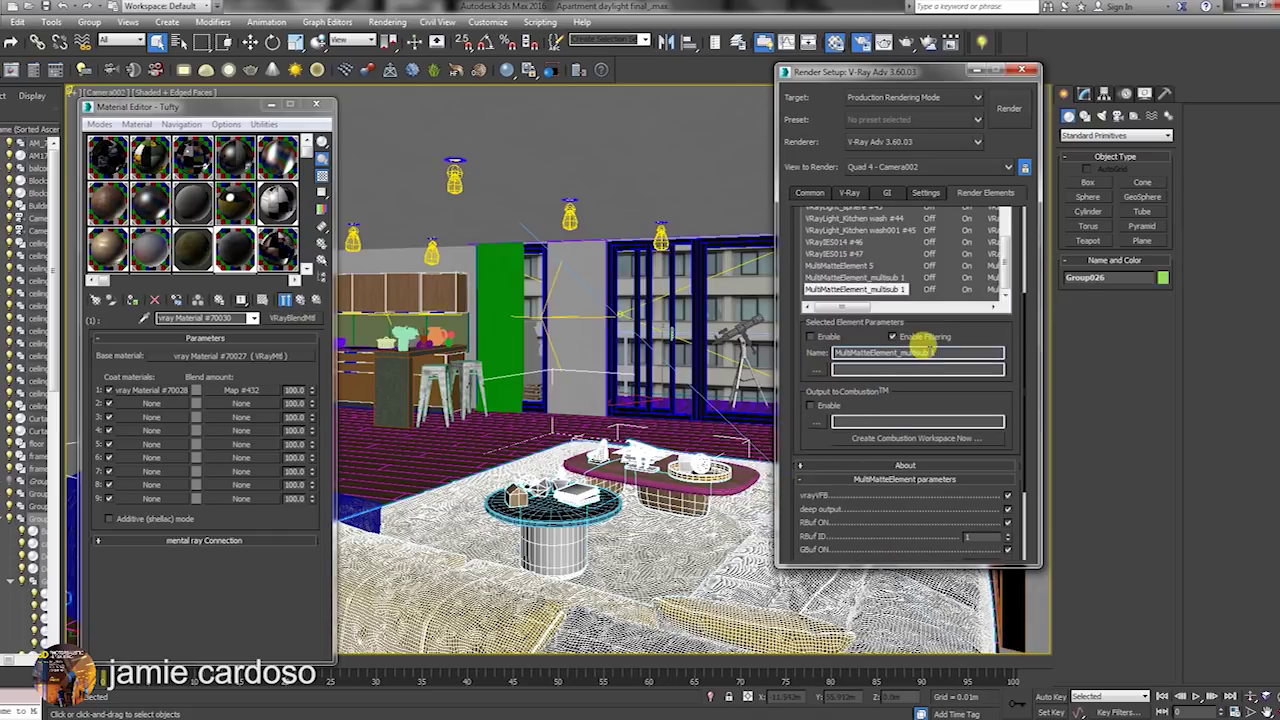
text(2)
scroll(1008, 486, down, 3)
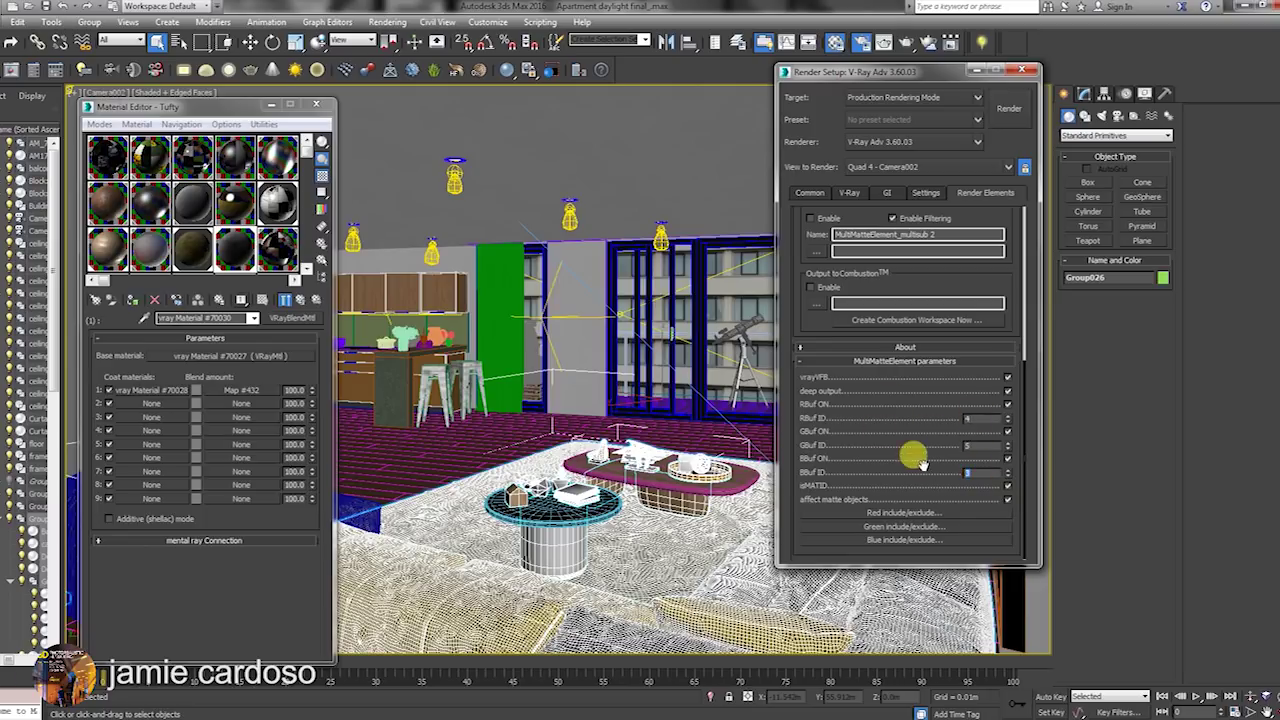
- Number the next multisub MultiMatteElement 3 and bring up its ID parameters
scroll(832, 577, up, 1)
click(855, 441)
double_click(932, 504)
text(3)
scroll(957, 428, down, 3)
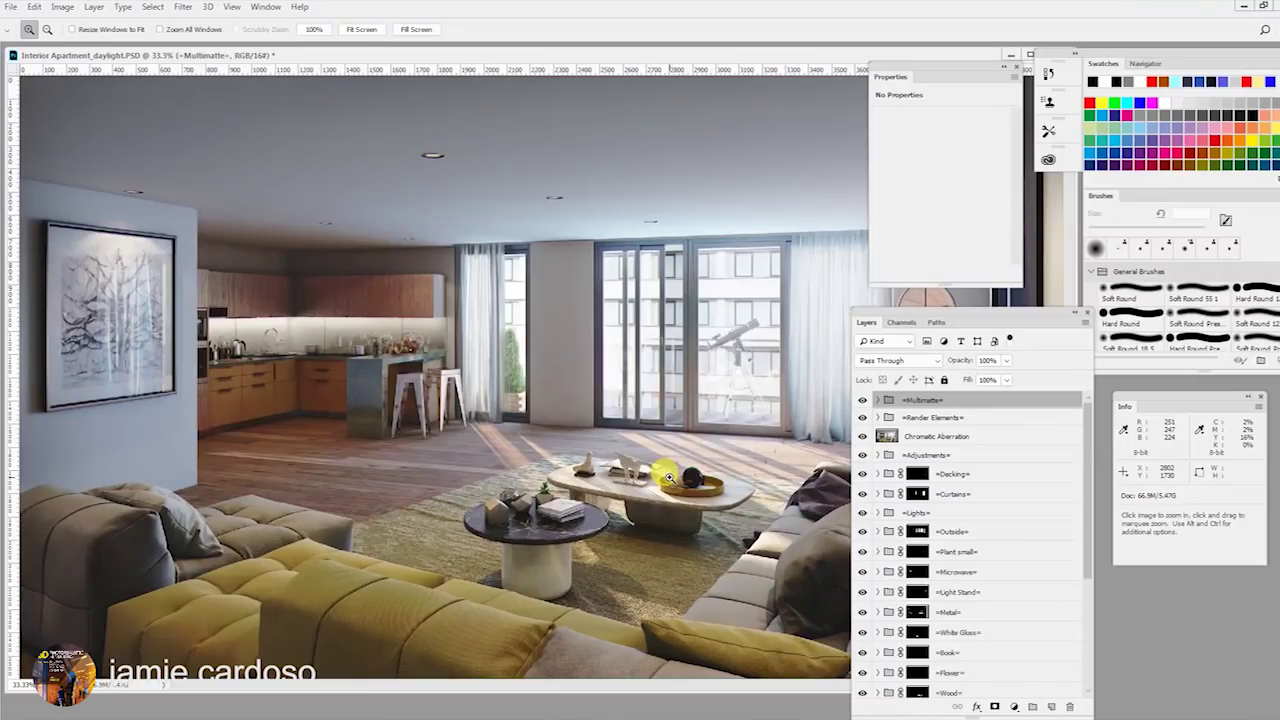
- In Photoshop, expand the =Multimatte= group and view the MultiMatteElement_1 to MultiMatteElement_5 layers and the first multisub layer one at a time
click(877, 400)
click(862, 419)
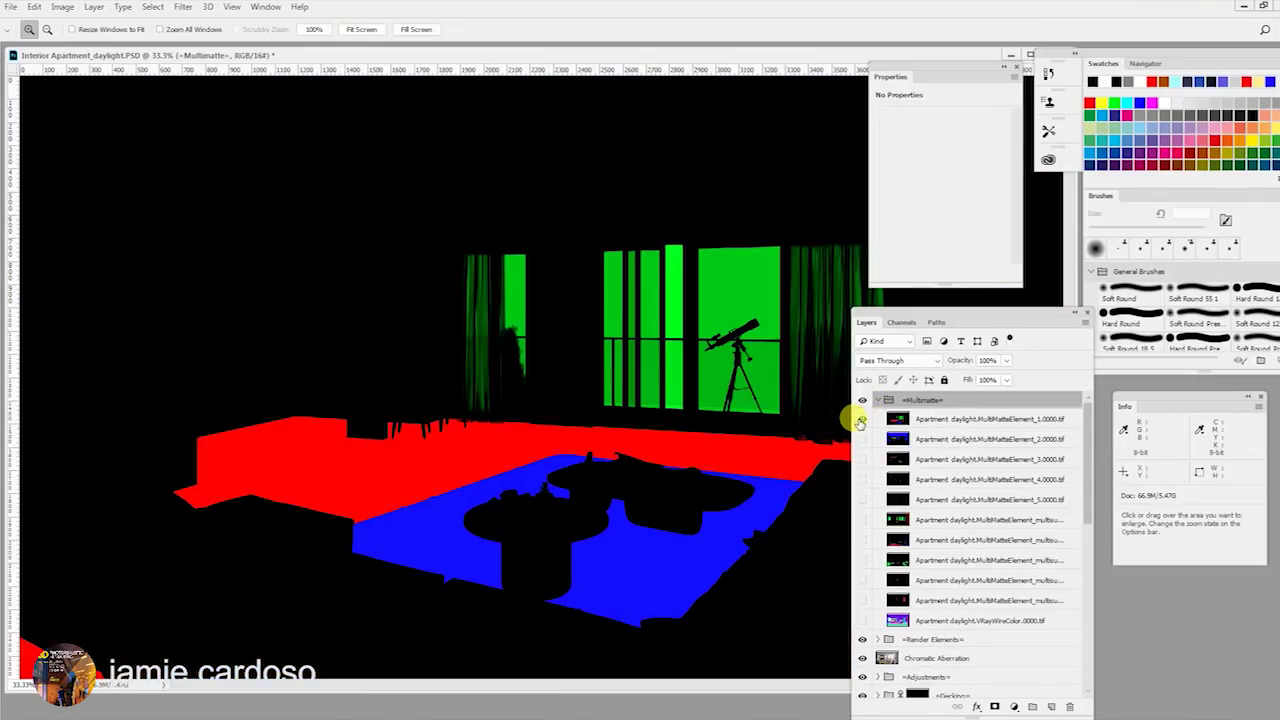
click(862, 439)
click(862, 439)
click(864, 459)
click(865, 459)
click(862, 479)
click(862, 499)
click(862, 499)
click(862, 519)
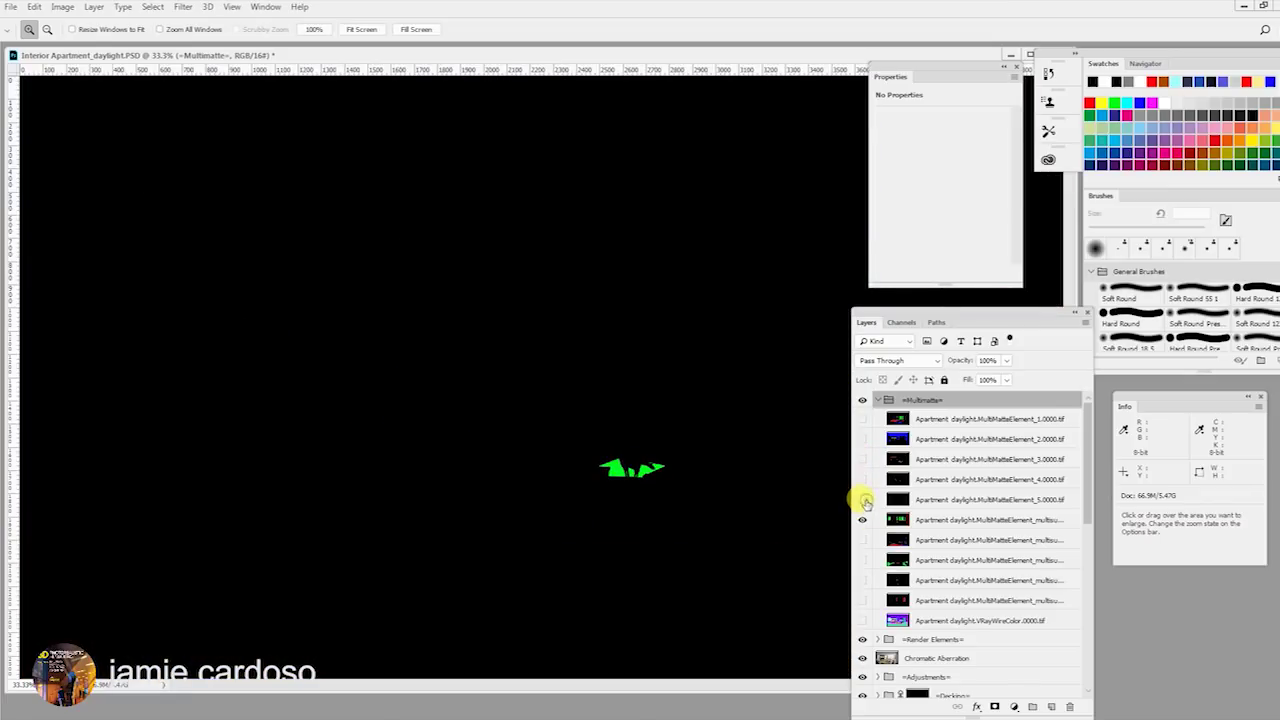